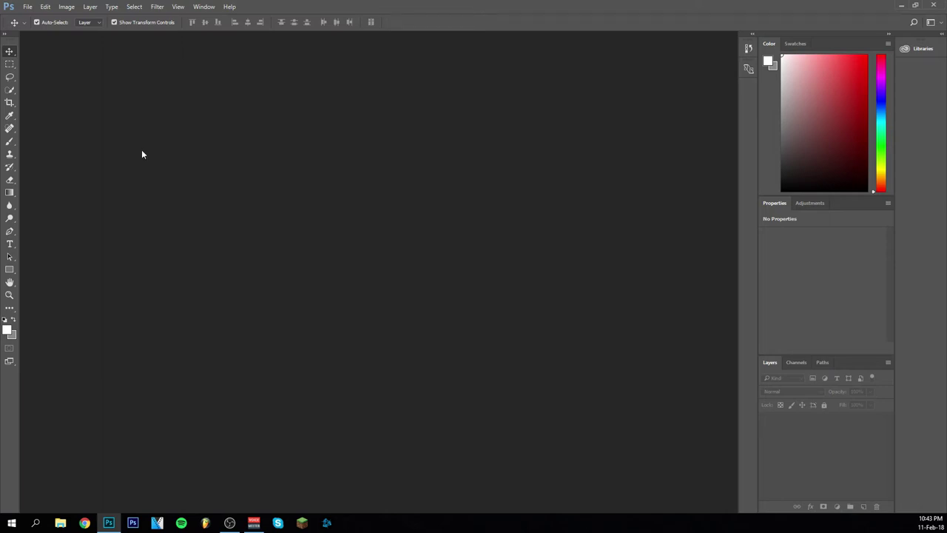
Activate the Quick Selection Tool in new-selection mode
click(11, 92)
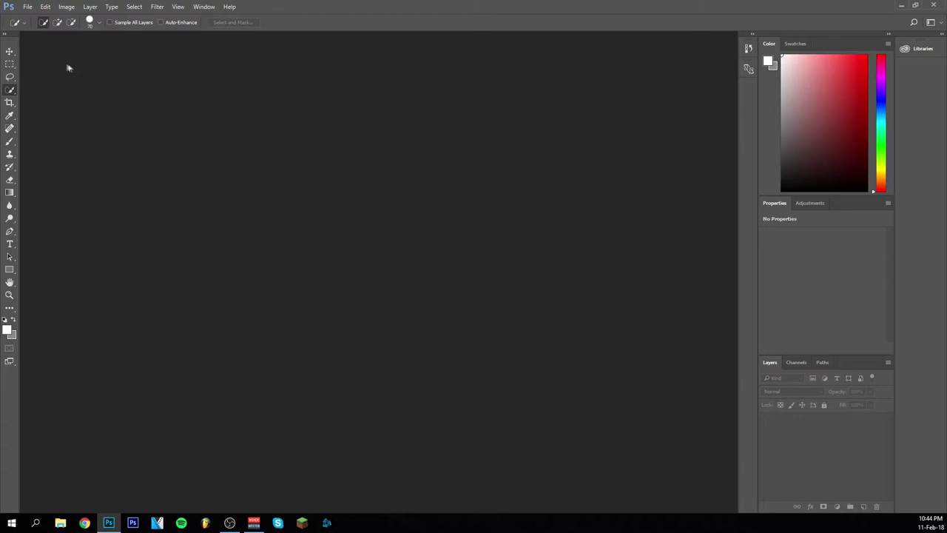
Open urban-landscape-wallpaper-15.jpg and convert its locked Background into editable Layer 0
click(27, 7)
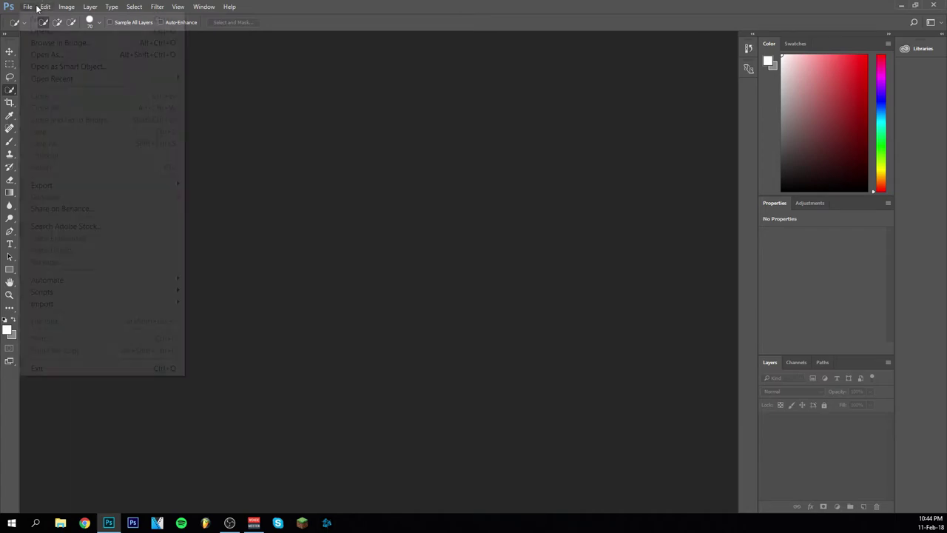
click(42, 32)
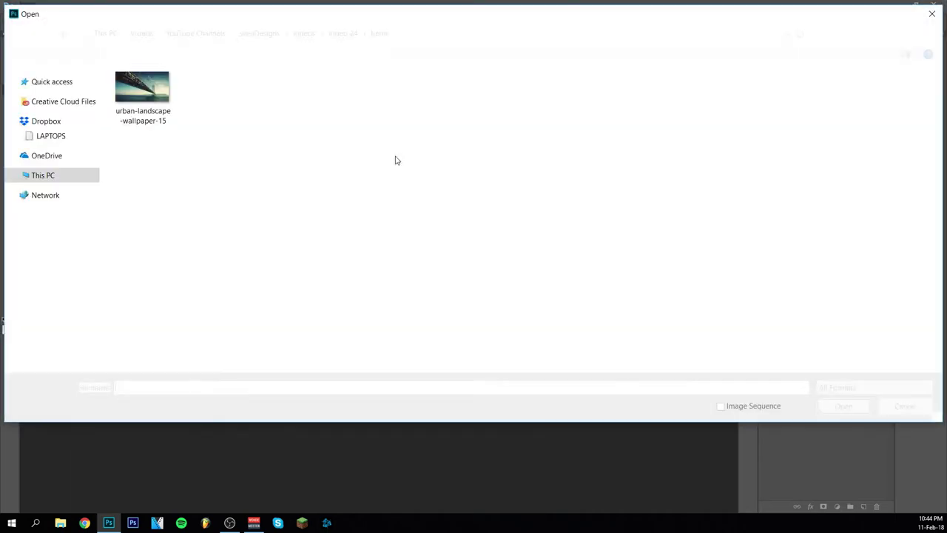
click(153, 108)
double_click(152, 107)
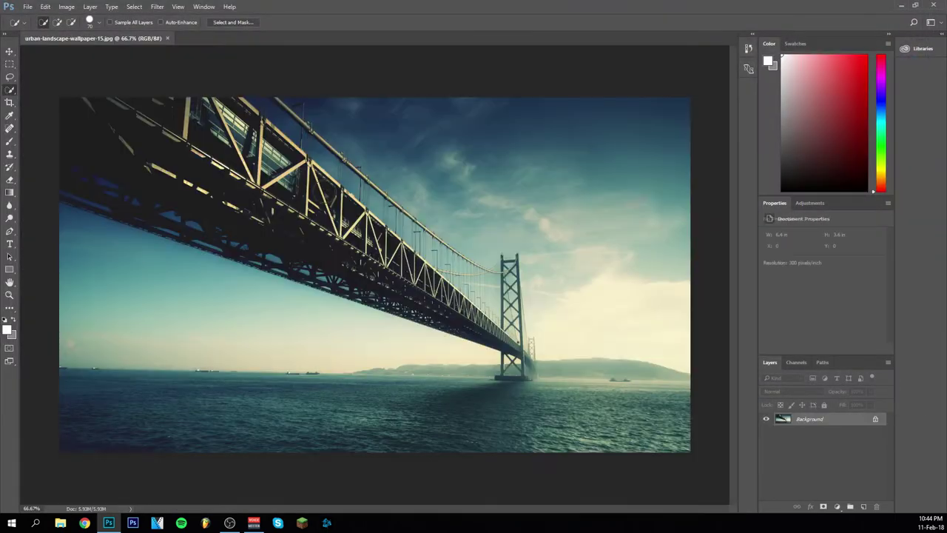
double_click(829, 419)
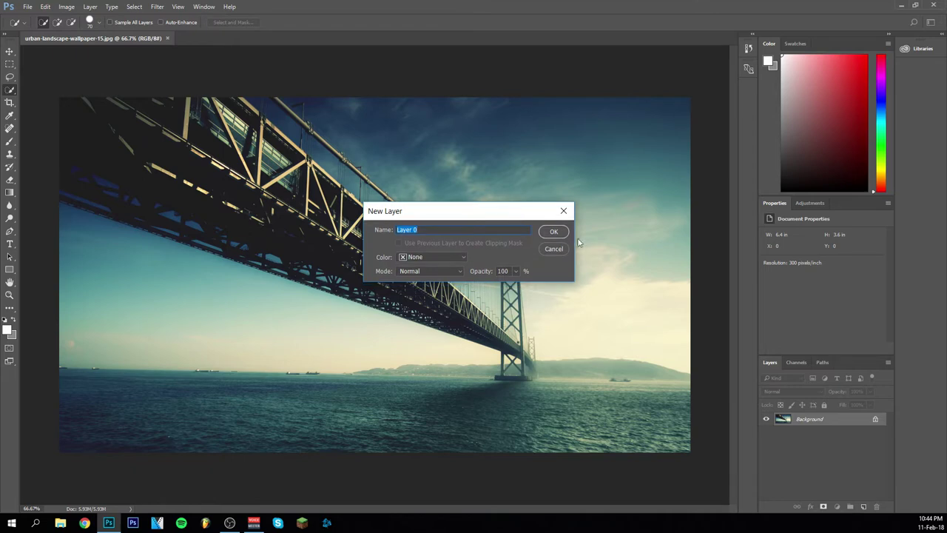
click(561, 234)
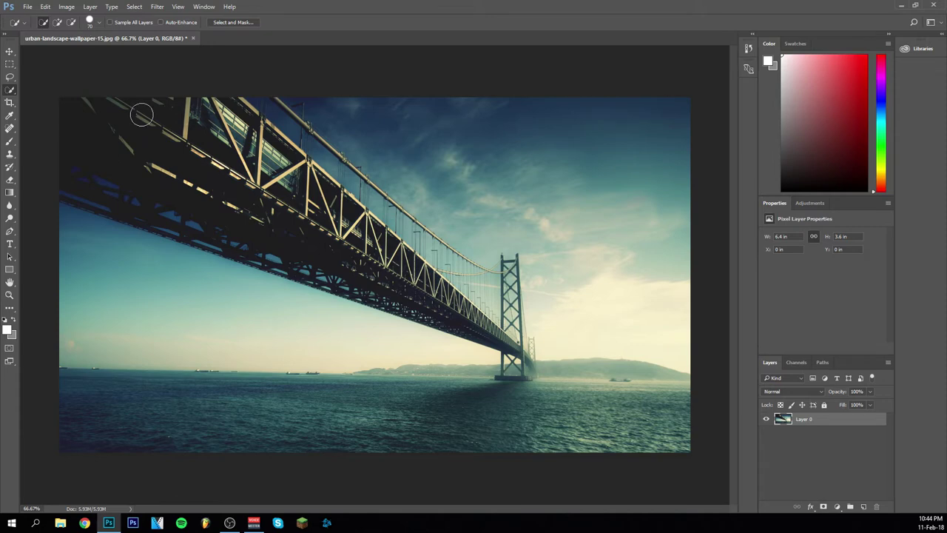
Brush a quick selection over the sky and water on both sides of the bridge
mouse_move(79, 257)
mouse_down()
mouse_move(112, 264)
mouse_move(276, 374)
mouse_move(318, 431)
mouse_move(392, 389)
mouse_move(453, 385)
mouse_up()
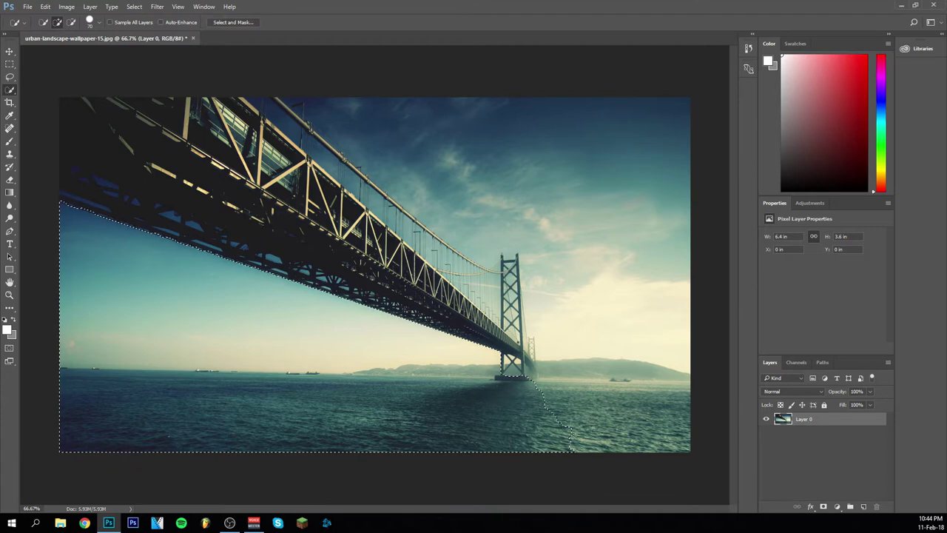
mouse_move(625, 430)
mouse_down()
mouse_move(655, 413)
mouse_move(664, 367)
mouse_move(665, 298)
mouse_move(635, 157)
mouse_up()
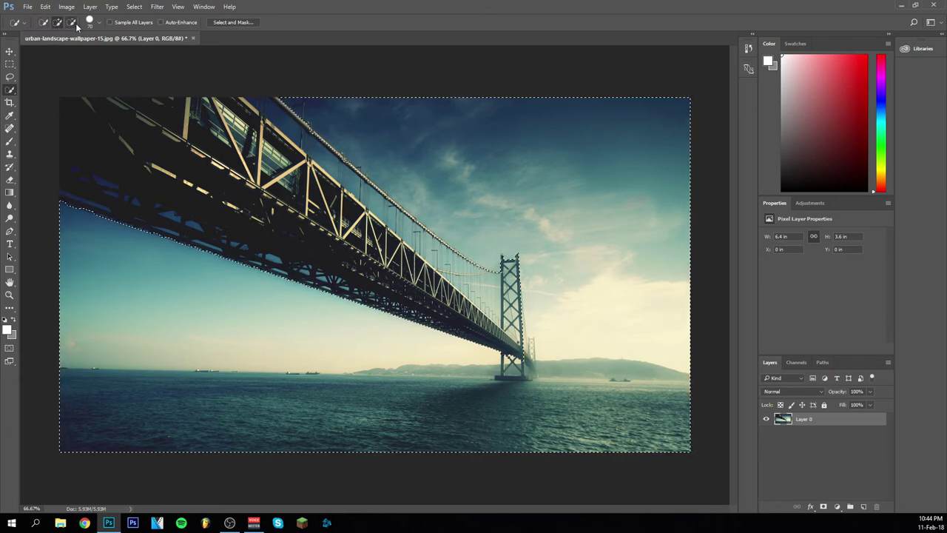
mouse_move(309, 96)
mouse_down()
mouse_move(301, 93)
mouse_move(302, 106)
mouse_move(339, 152)
mouse_move(418, 194)
mouse_move(484, 251)
mouse_up()
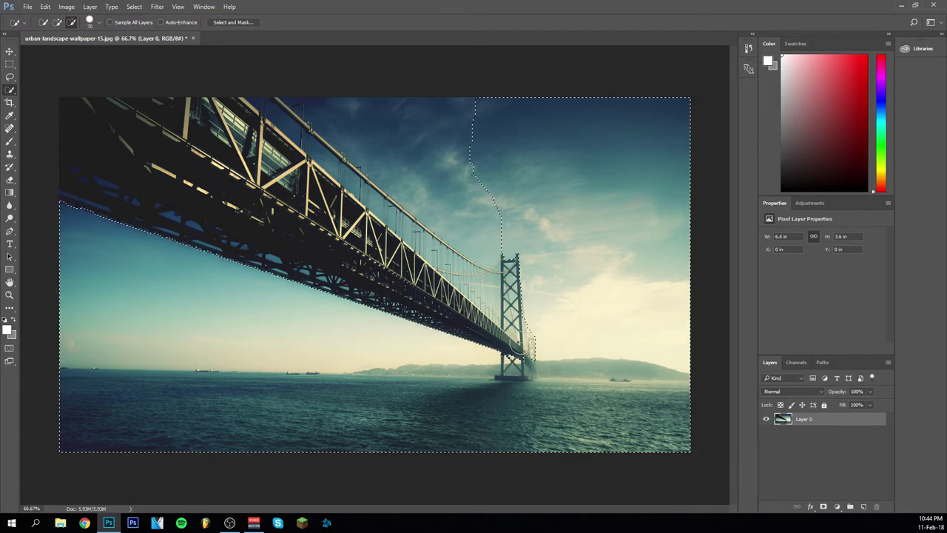
click(98, 23)
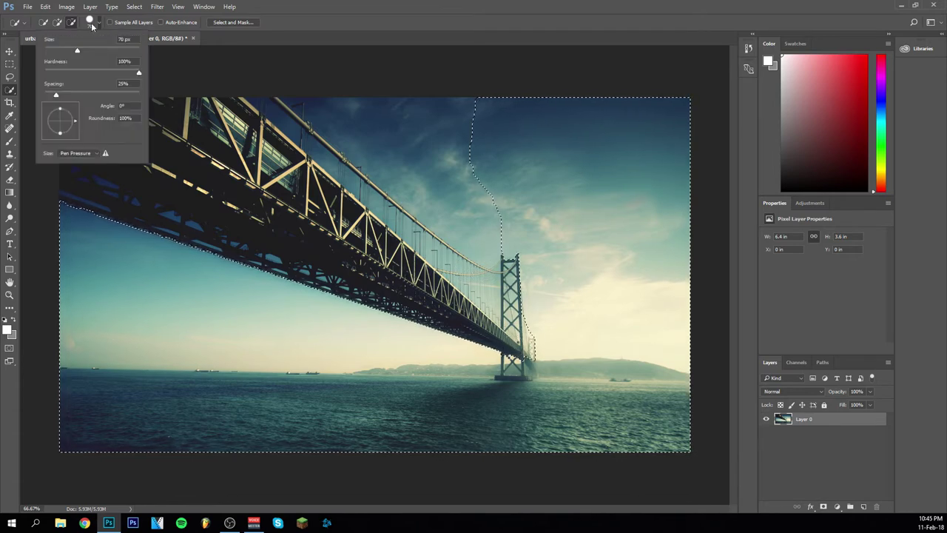
Enlarge the selection brush to about 151 px and reselect the left sky and water
drag(80, 51, 102, 54)
key(Return)
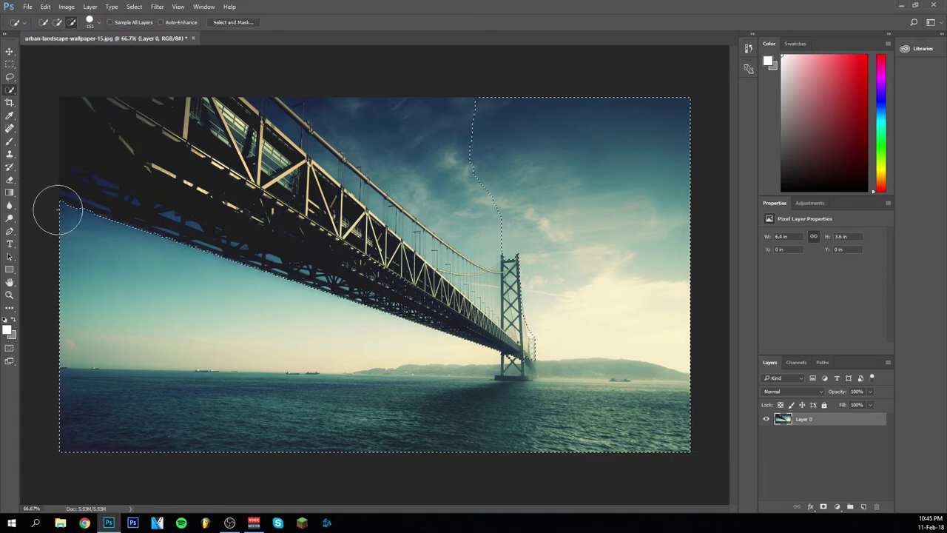
drag(228, 320, 368, 408)
right_click(349, 363)
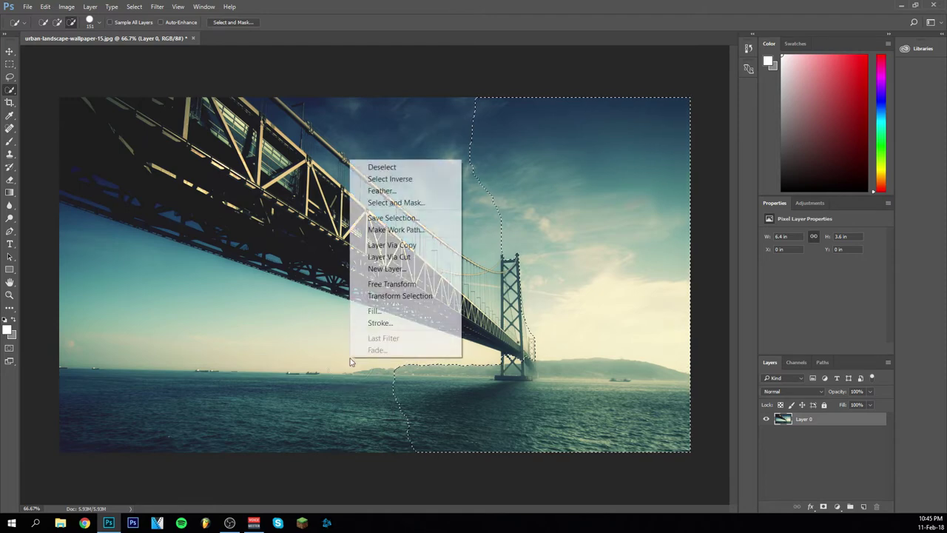
click(57, 23)
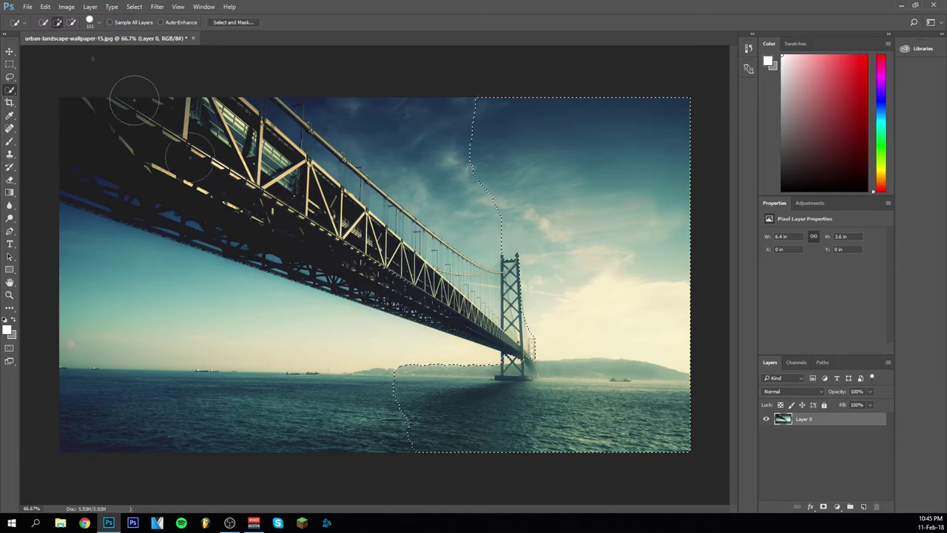
mouse_move(414, 439)
mouse_down()
mouse_move(29, 81)
mouse_move(241, 402)
mouse_move(116, 380)
mouse_move(288, 396)
mouse_up()
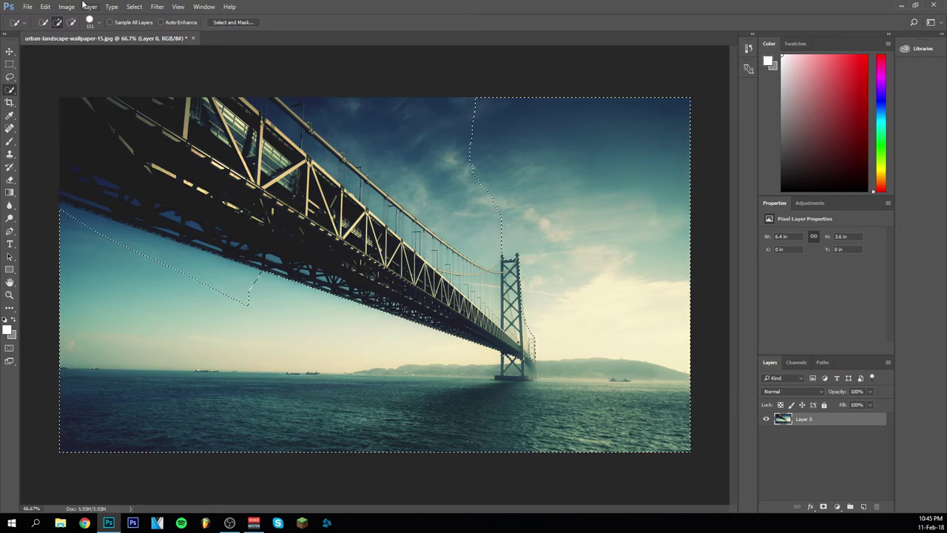
Soften the brush hardness and extend the selection under the bridge and along the upper truss
click(92, 22)
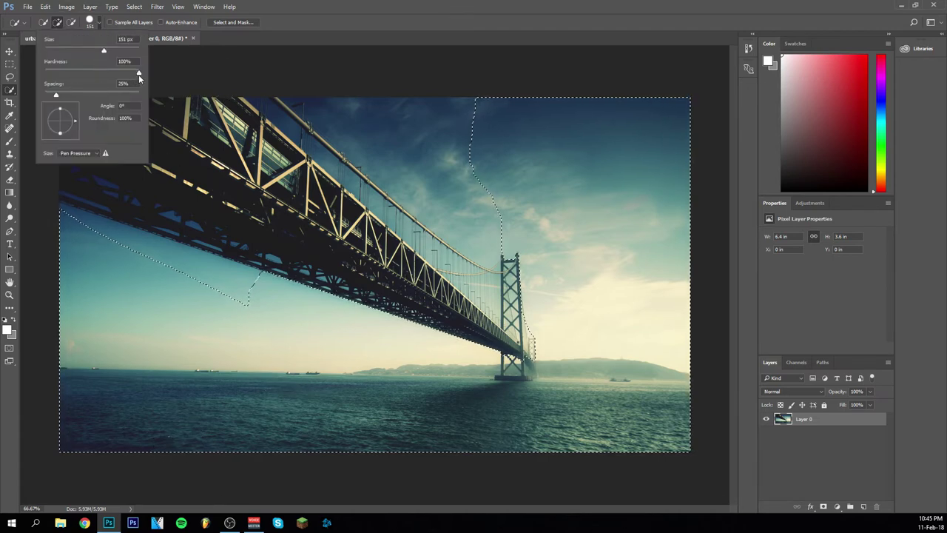
drag(139, 73, 94, 72)
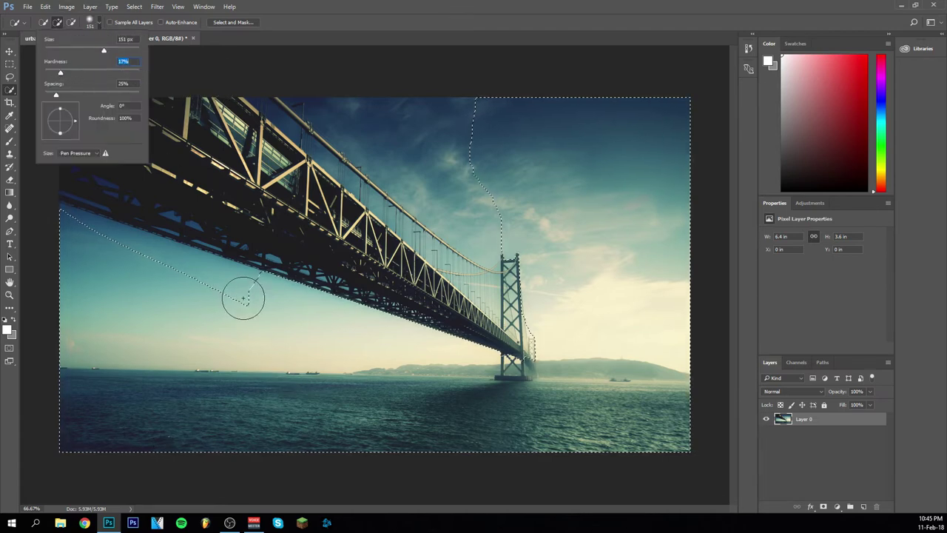
click(232, 300)
mouse_move(232, 301)
mouse_down()
mouse_move(204, 240)
mouse_move(285, 251)
mouse_move(318, 241)
mouse_move(351, 272)
mouse_move(373, 266)
mouse_move(326, 248)
mouse_move(307, 218)
mouse_move(386, 256)
mouse_up()
mouse_move(170, 200)
mouse_down()
mouse_move(148, 181)
mouse_move(108, 193)
mouse_move(45, 118)
mouse_up()
mouse_move(87, 74)
mouse_down()
mouse_move(228, 95)
mouse_move(128, 98)
mouse_move(121, 124)
mouse_move(163, 134)
mouse_move(284, 133)
mouse_up()
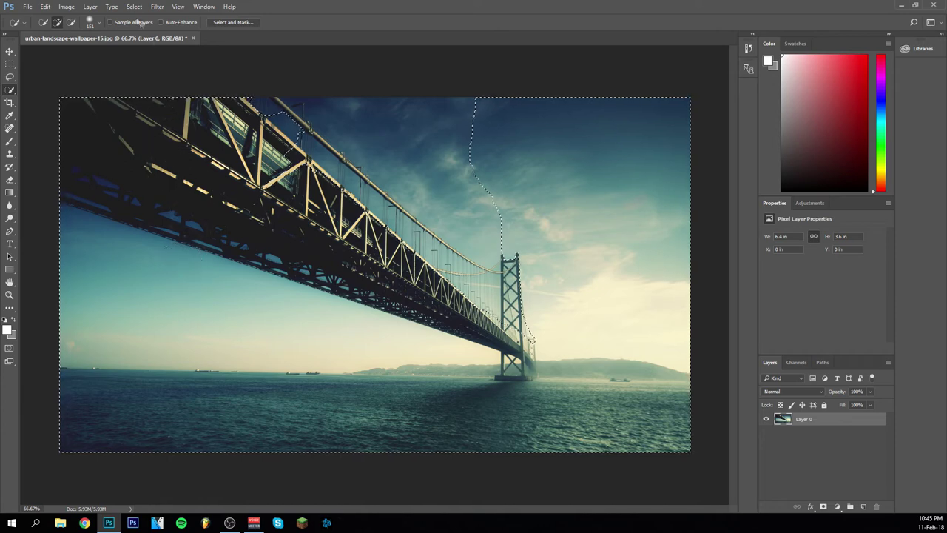
Reset brush hardness to 100% and refine the selection edge with add and subtract modes
click(90, 23)
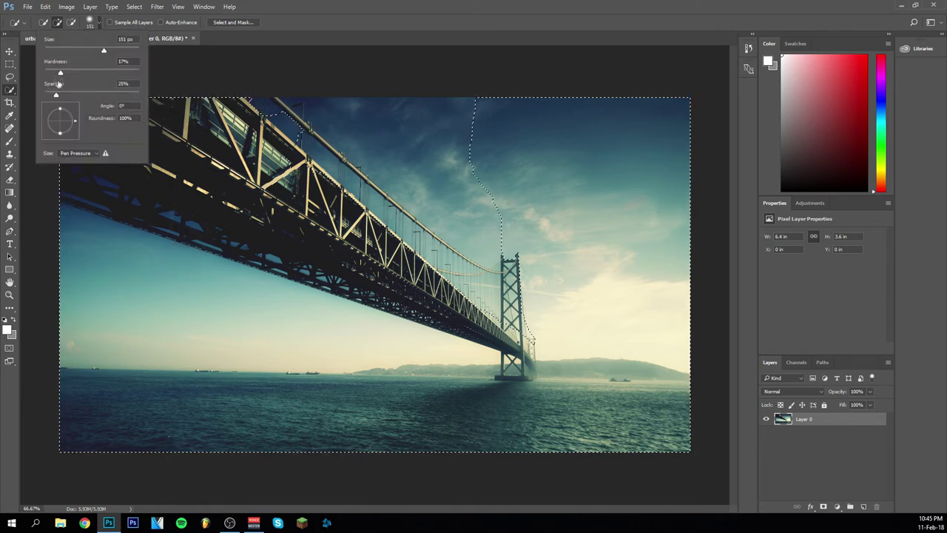
drag(86, 82, 156, 82)
click(482, 184)
drag(482, 185, 400, 148)
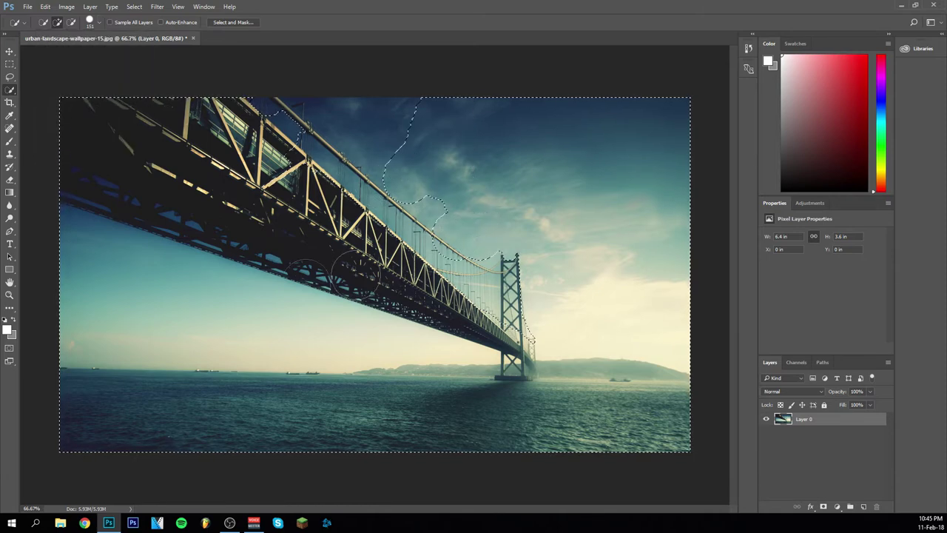
click(318, 130)
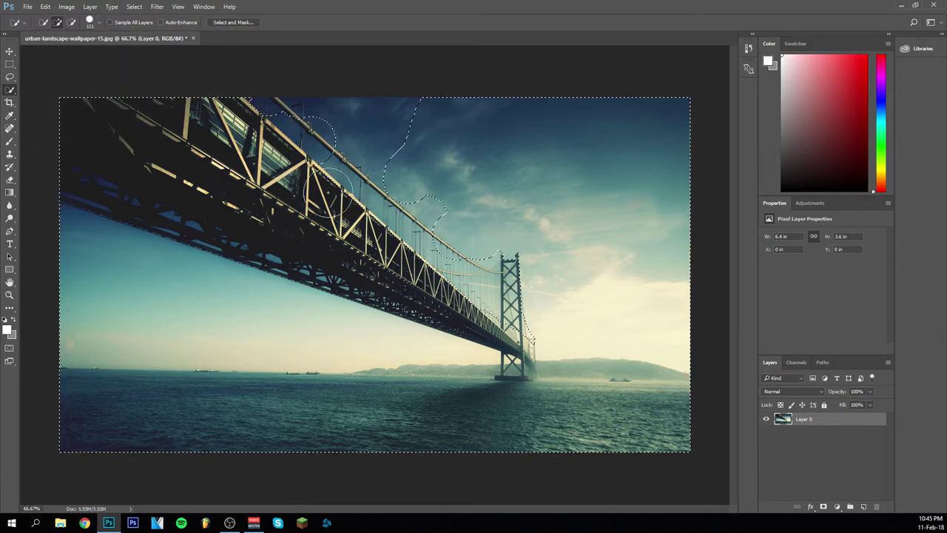
click(71, 22)
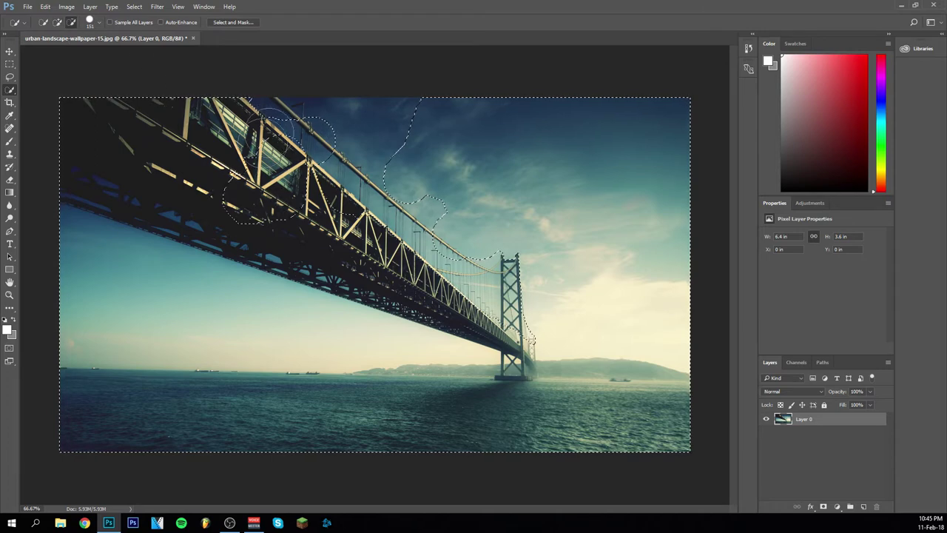
mouse_move(285, 127)
mouse_down()
mouse_move(222, 178)
mouse_move(148, 185)
mouse_move(222, 230)
mouse_move(333, 160)
mouse_up()
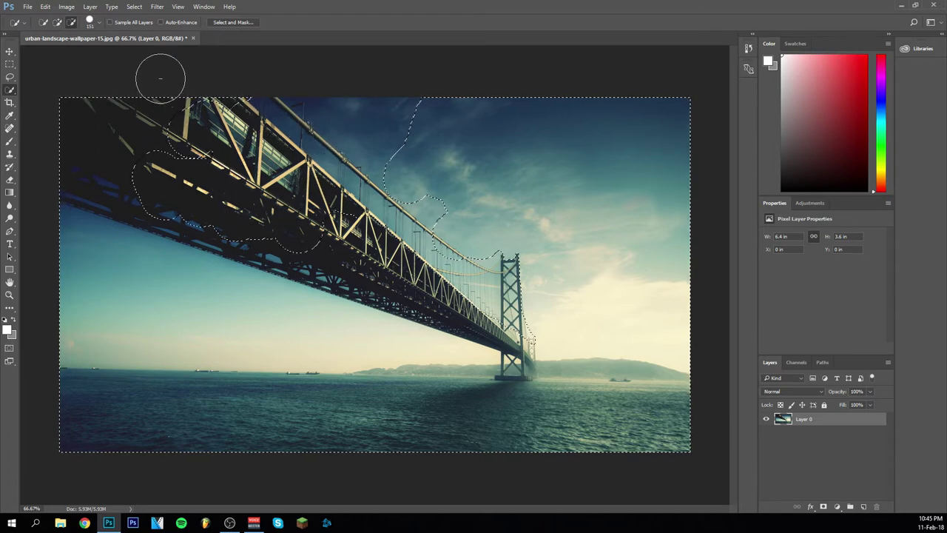
click(57, 22)
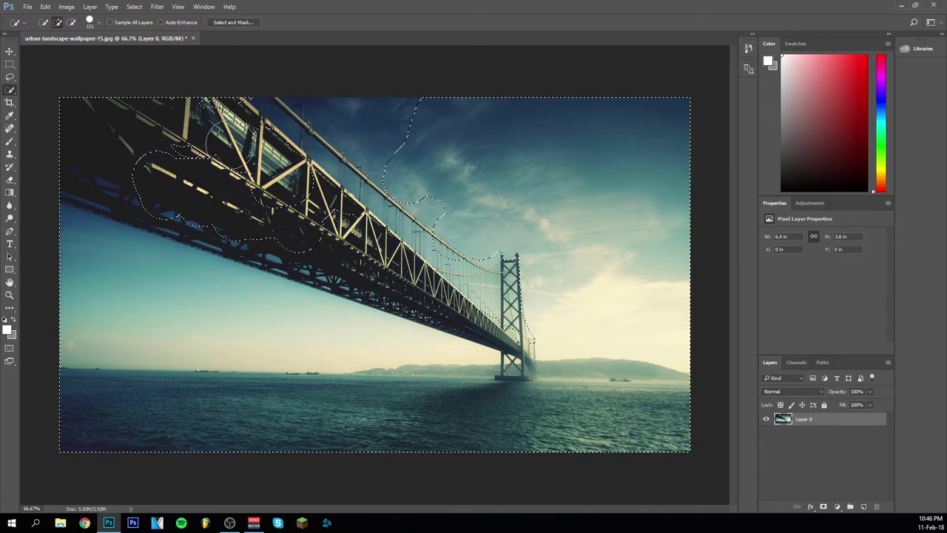
Reduce the brush spacing to 40% and clear the selection with Select > Deselect
click(99, 22)
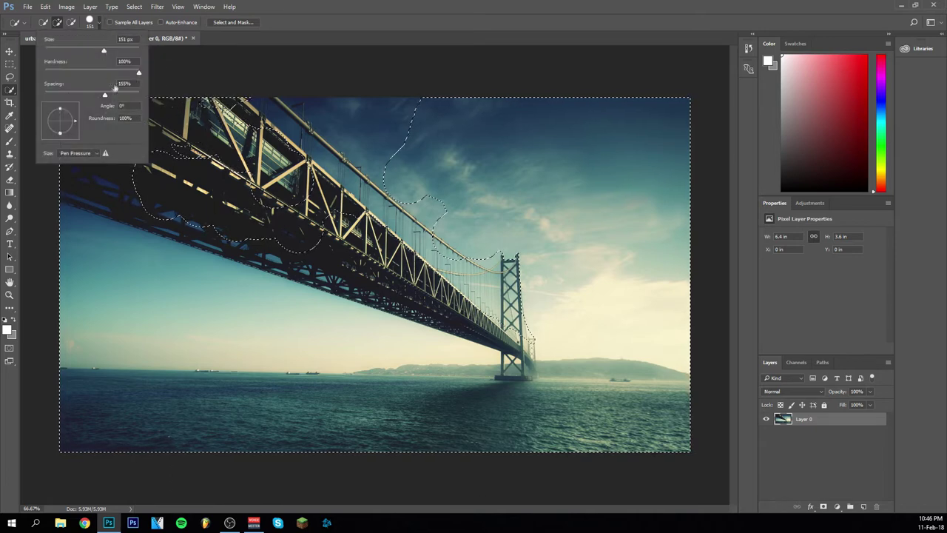
drag(106, 95, 64, 92)
click(101, 27)
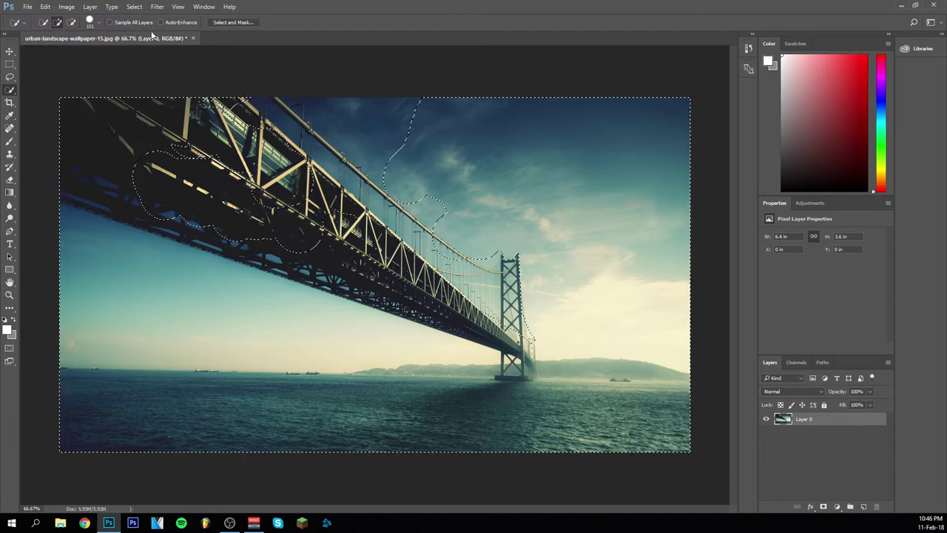
click(134, 7)
click(138, 31)
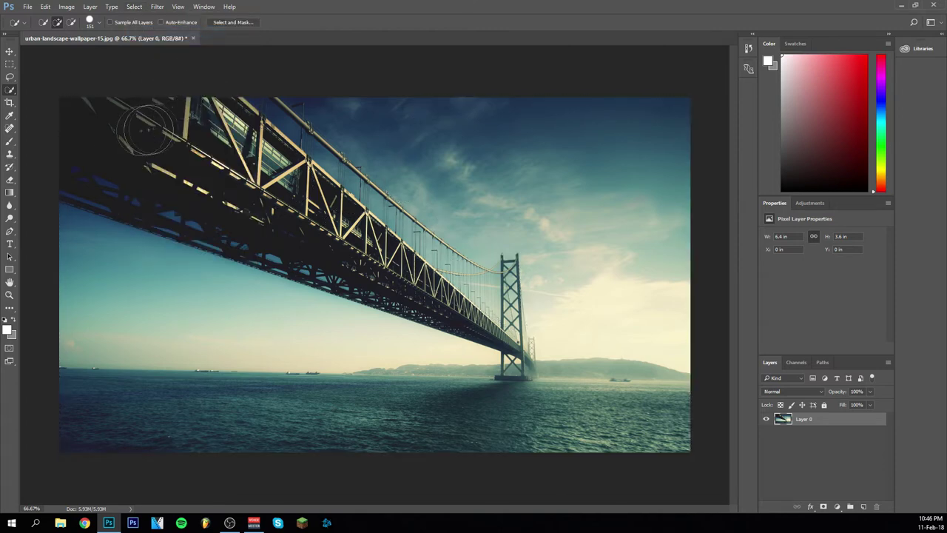
right_click(12, 90)
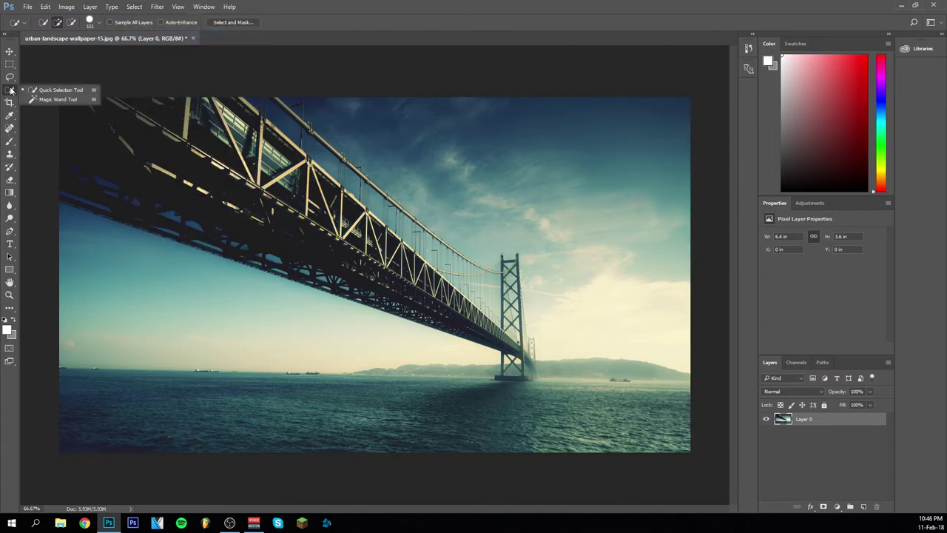
click(53, 100)
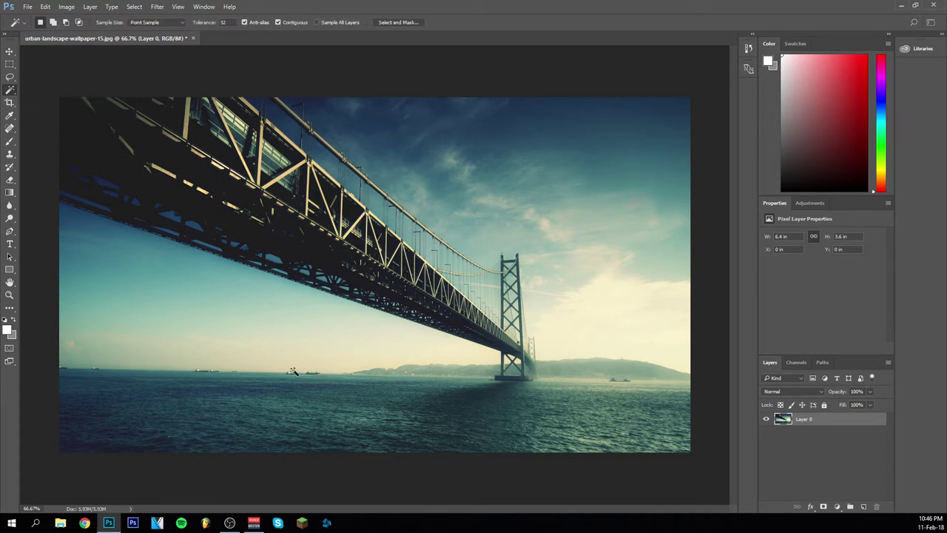
click(231, 356)
key(Delete)
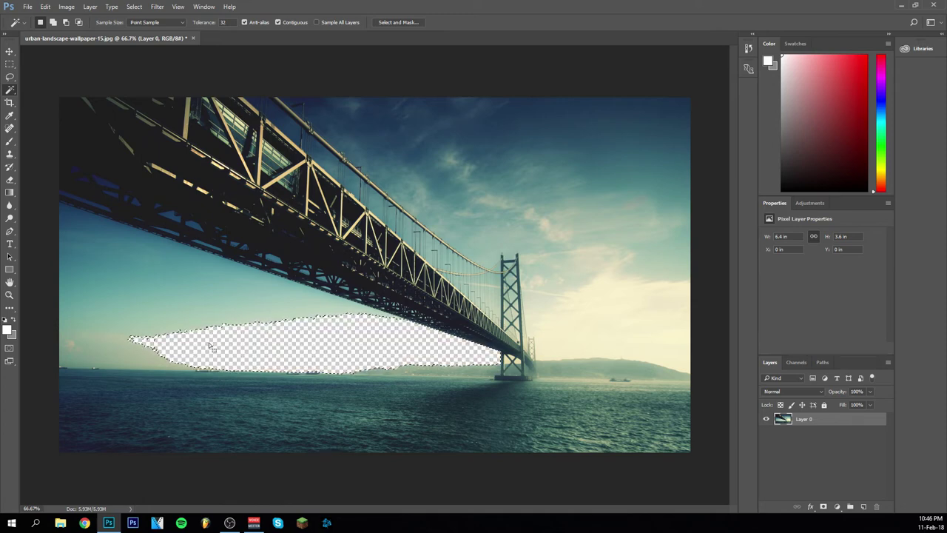
click(668, 226)
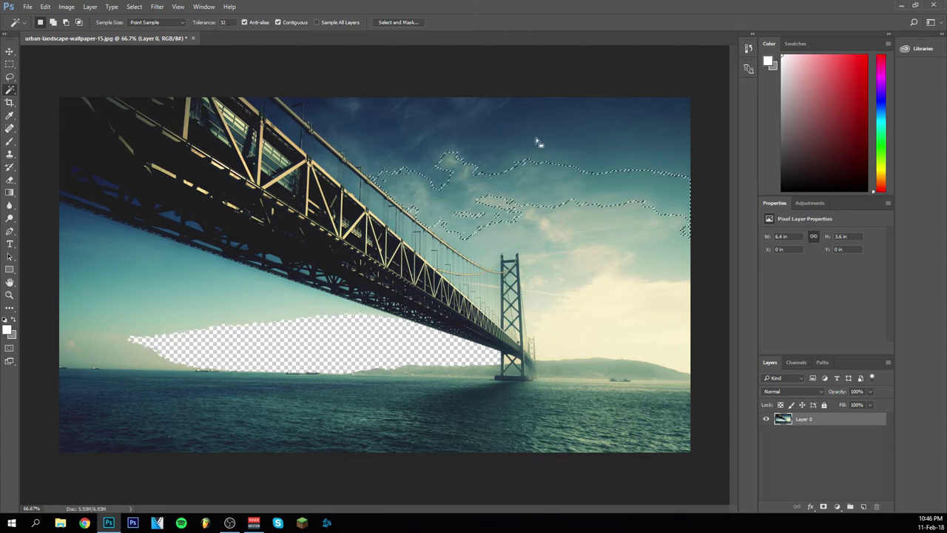
click(597, 221)
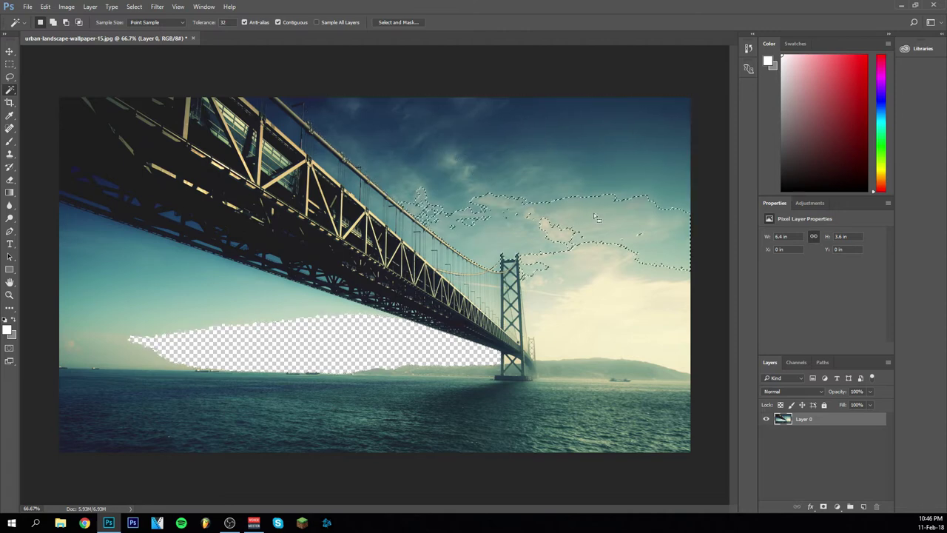
click(606, 319)
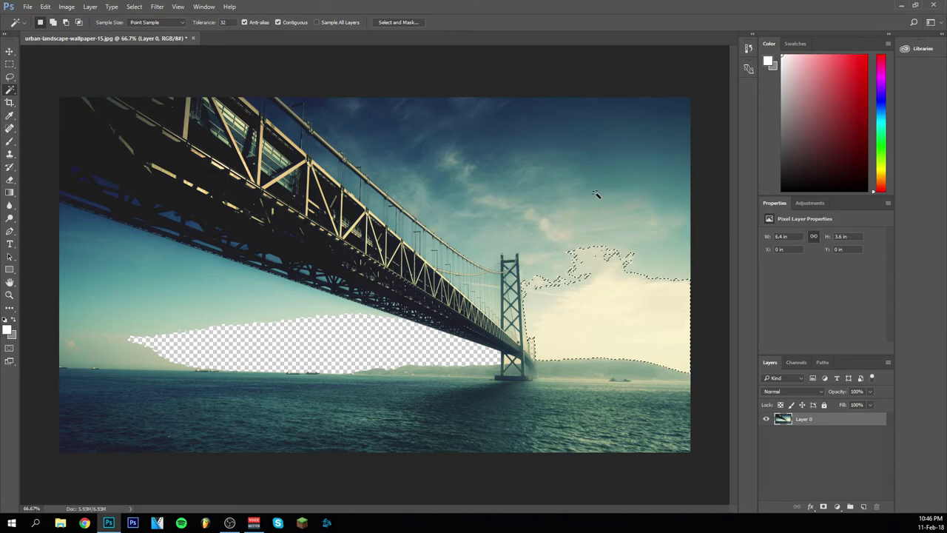
key(Delete)
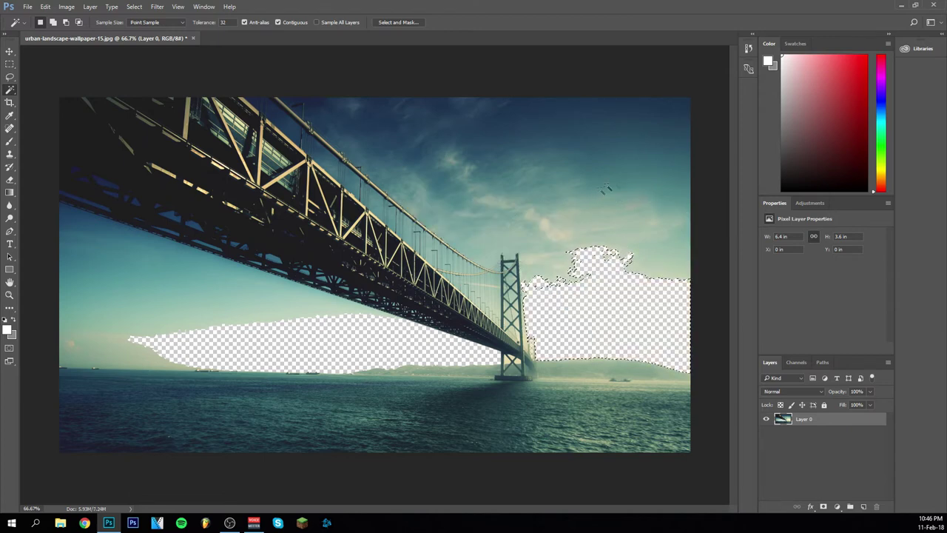
click(521, 145)
key(Delete)
click(548, 198)
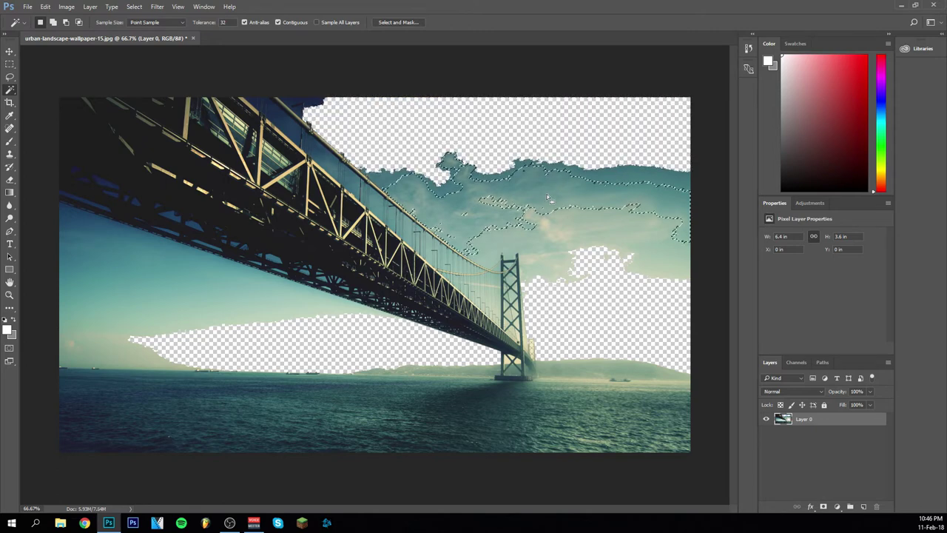
key(Delete)
click(122, 294)
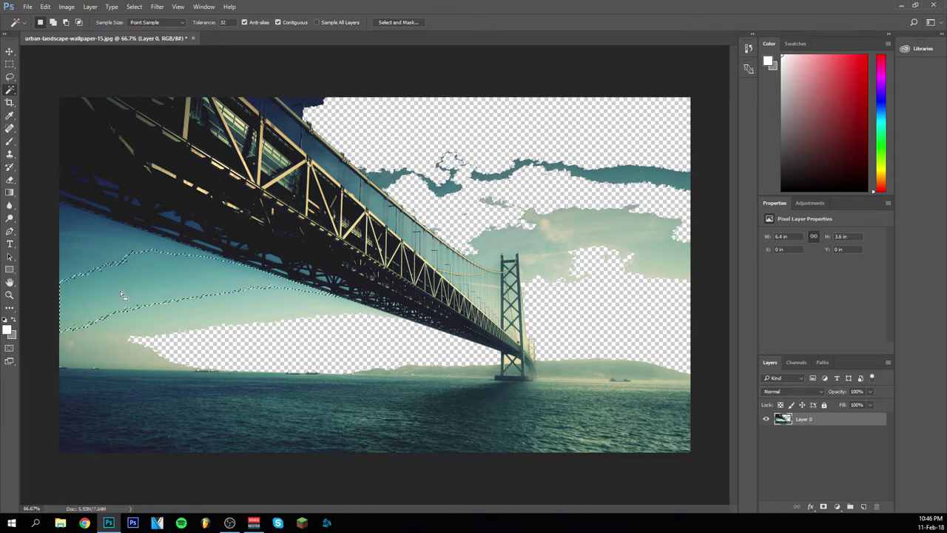
key(Delete)
click(118, 318)
key(Delete)
click(110, 353)
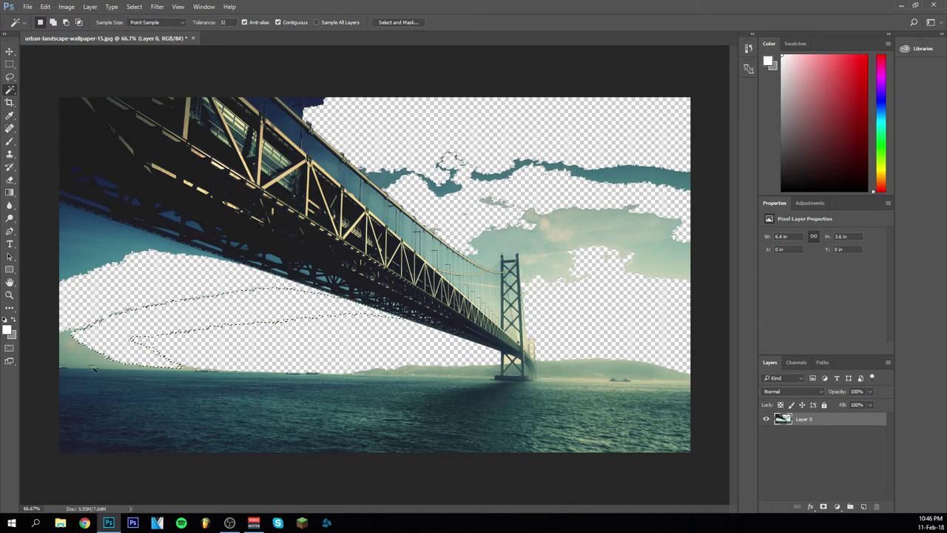
key(Delete)
click(100, 419)
key(Delete)
click(474, 422)
key(Delete)
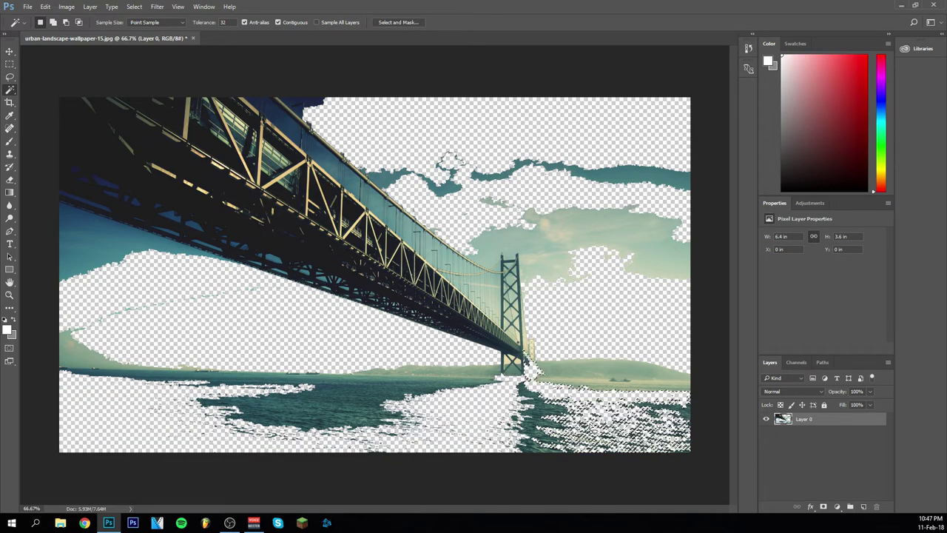
click(576, 414)
key(Delete)
click(299, 405)
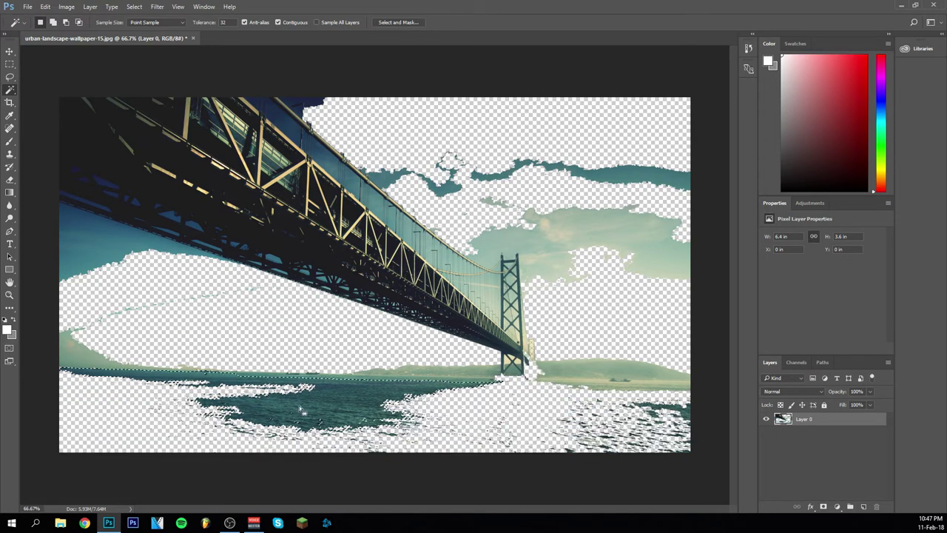
key(Delete)
click(688, 446)
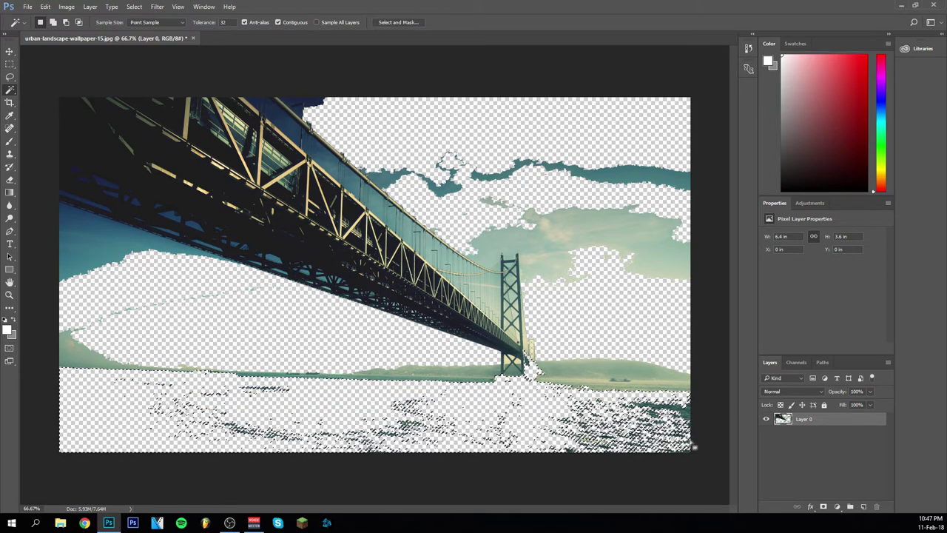
key(Delete)
click(630, 382)
key(Delete)
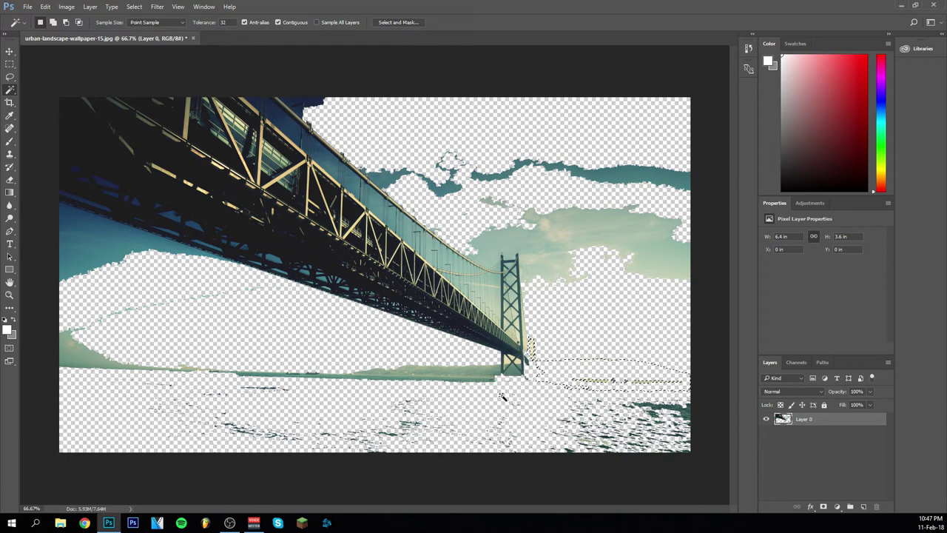
key(ctrl+alt+z)
key(ctrl+alt+z)
key(ctrl+alt+z)
key(ctrl+alt+z)
key(ctrl+alt+z)
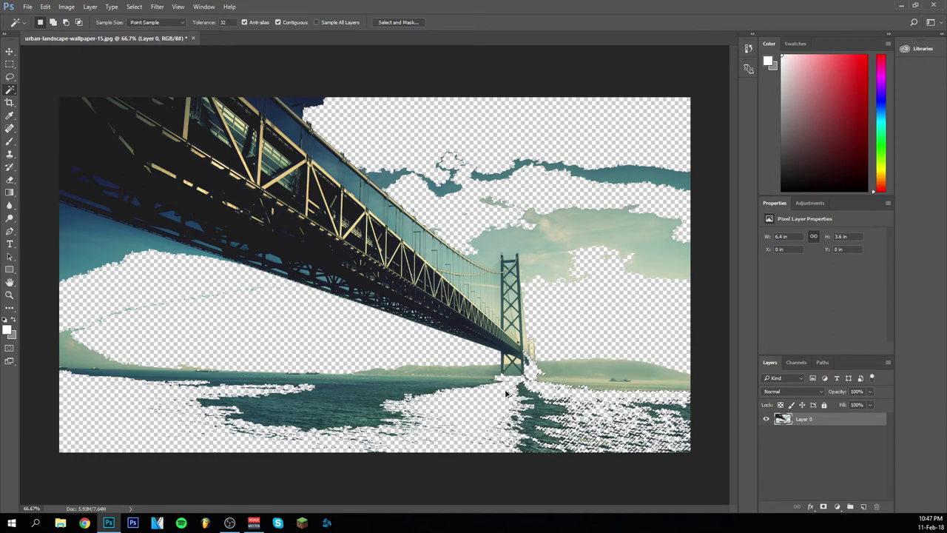
key(ctrl+alt+z)
key(ctrl+alt+z)
key(ctrl+alt+z)
key(ctrl+alt+z)
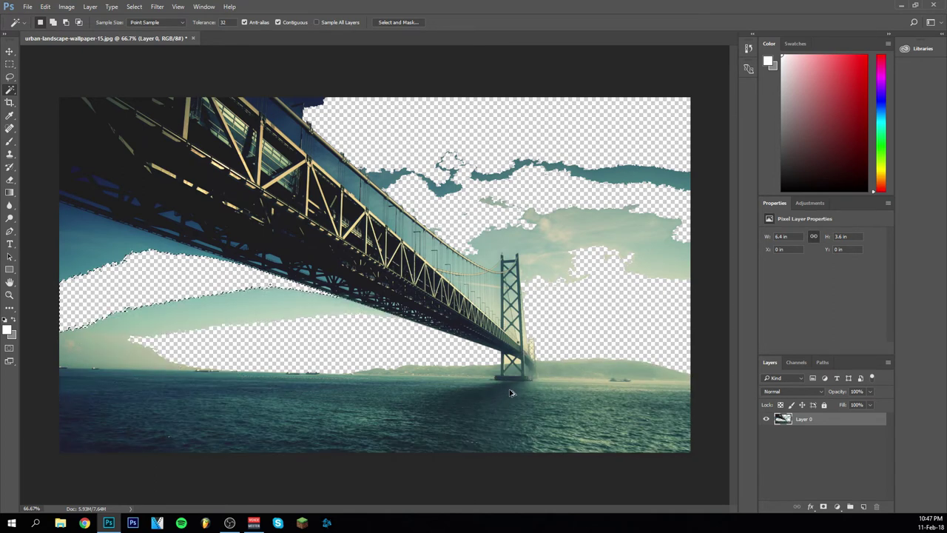
key(ctrl+alt+z)
key(ctrl+alt+z)
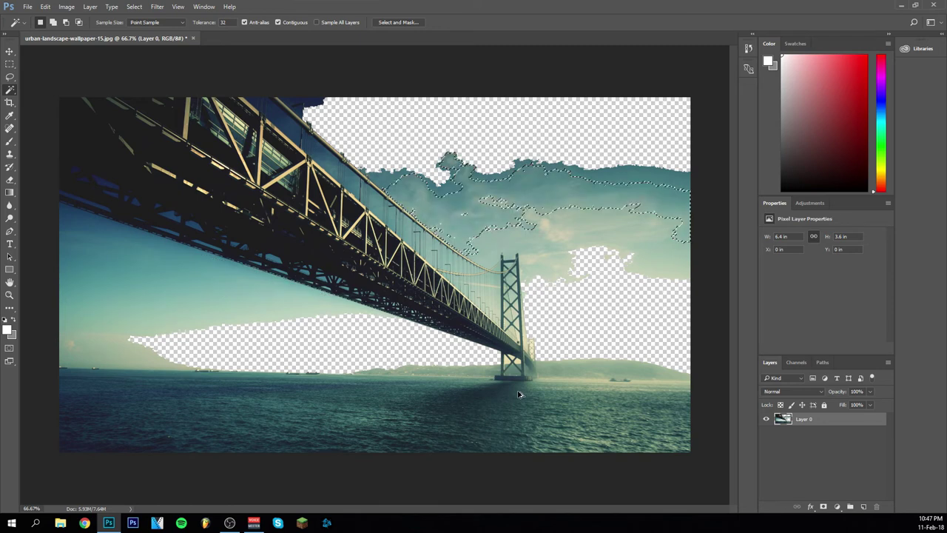
key(ctrl+alt+z)
key(ctrl+alt+z)
key(ctrl+alt+z)
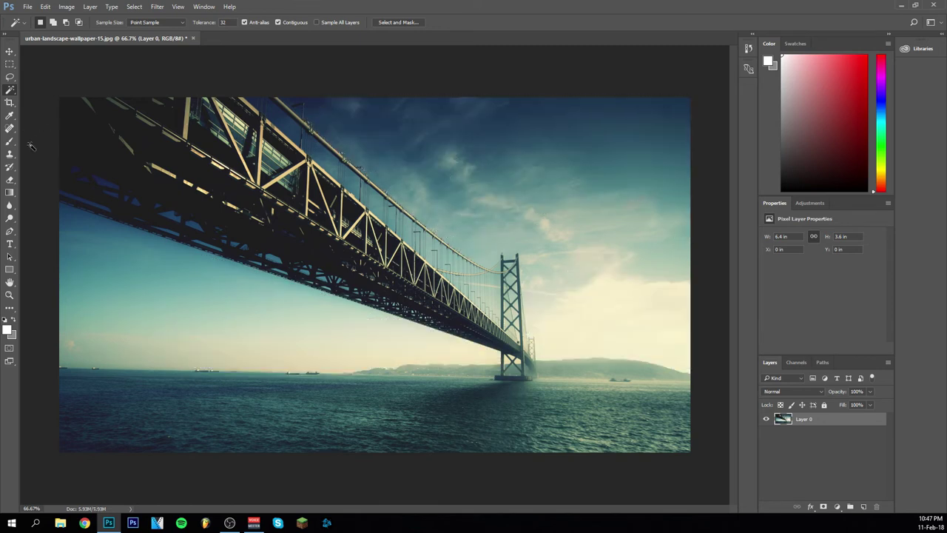
Set the Quick Selection brush to 162 px and 69% hardness, then select the lower-left water
right_click(10, 90)
click(29, 90)
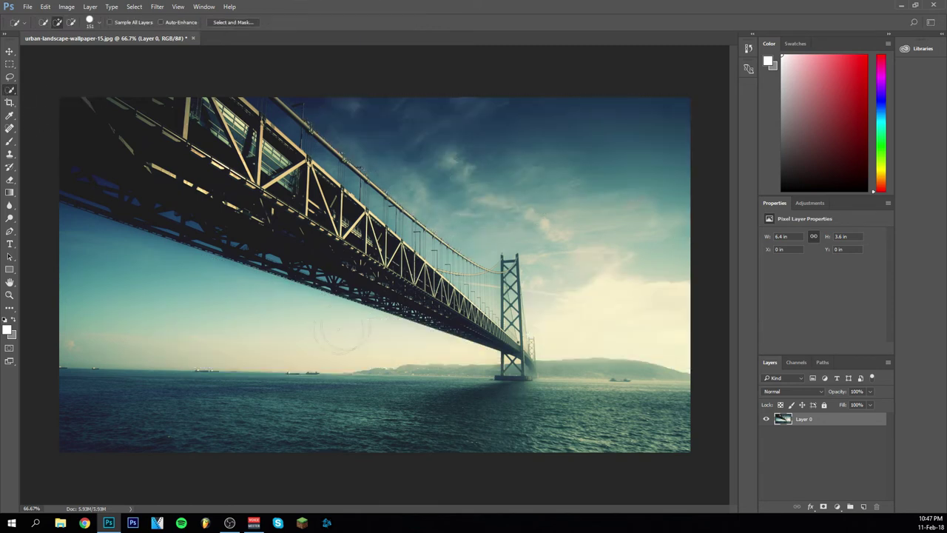
right_click(406, 363)
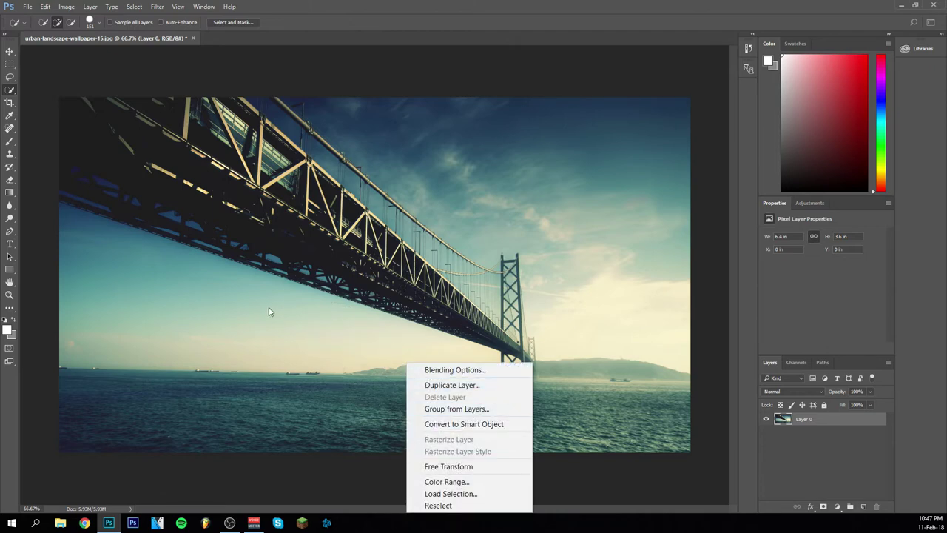
click(90, 22)
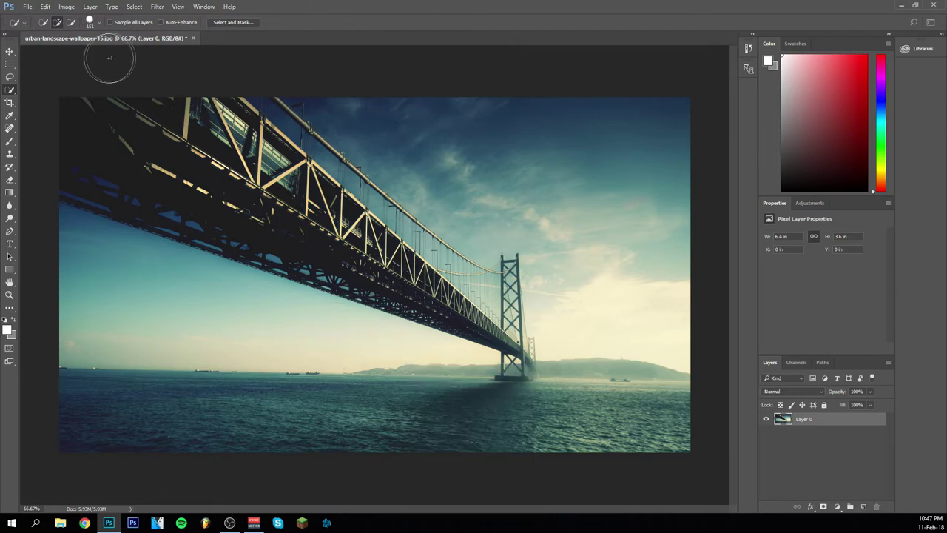
click(100, 27)
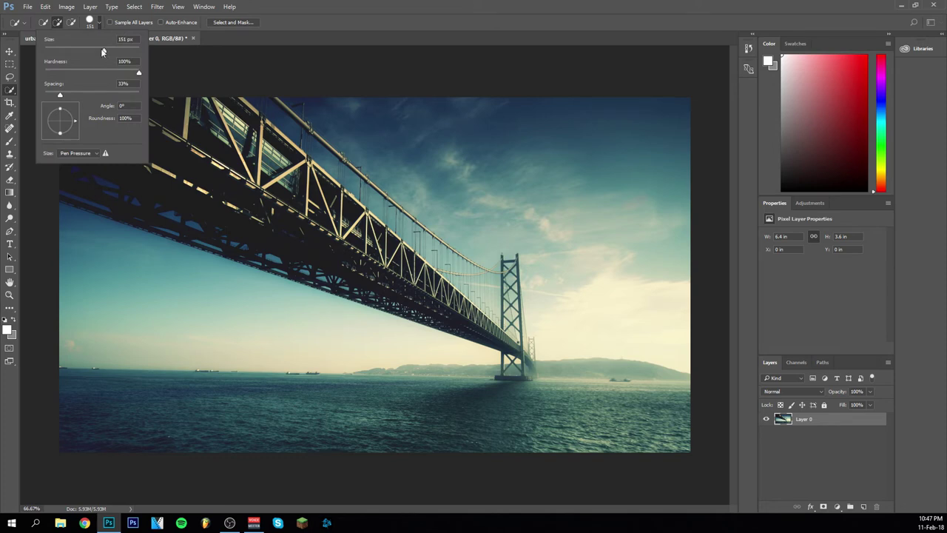
drag(96, 47, 106, 48)
drag(108, 71, 111, 75)
mouse_move(104, 353)
mouse_down()
mouse_move(89, 412)
mouse_move(95, 426)
mouse_move(305, 491)
mouse_move(367, 497)
mouse_move(379, 489)
mouse_move(338, 416)
mouse_move(452, 436)
mouse_move(482, 416)
mouse_up()
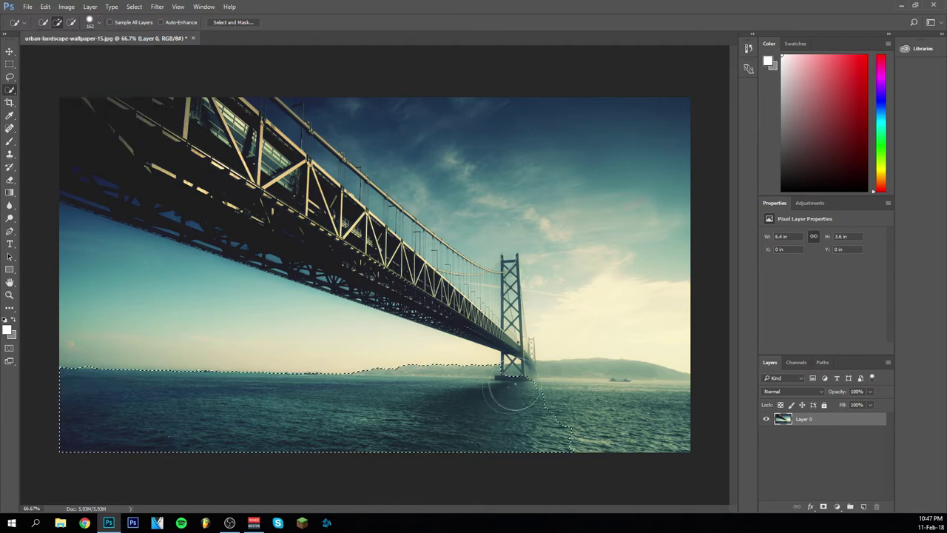
Extend the selection across the sky below the bridge, the right-hand water and hills, and the whole sky
click(89, 24)
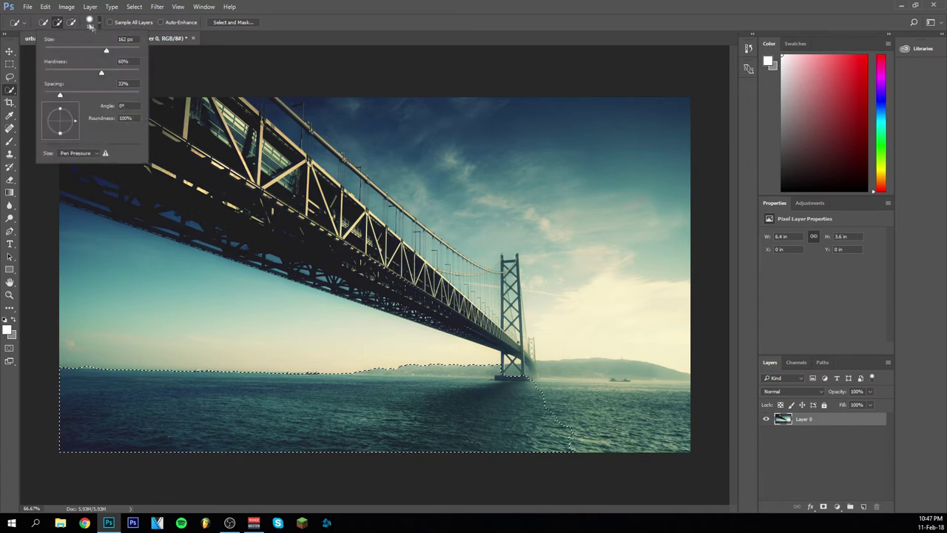
click(69, 23)
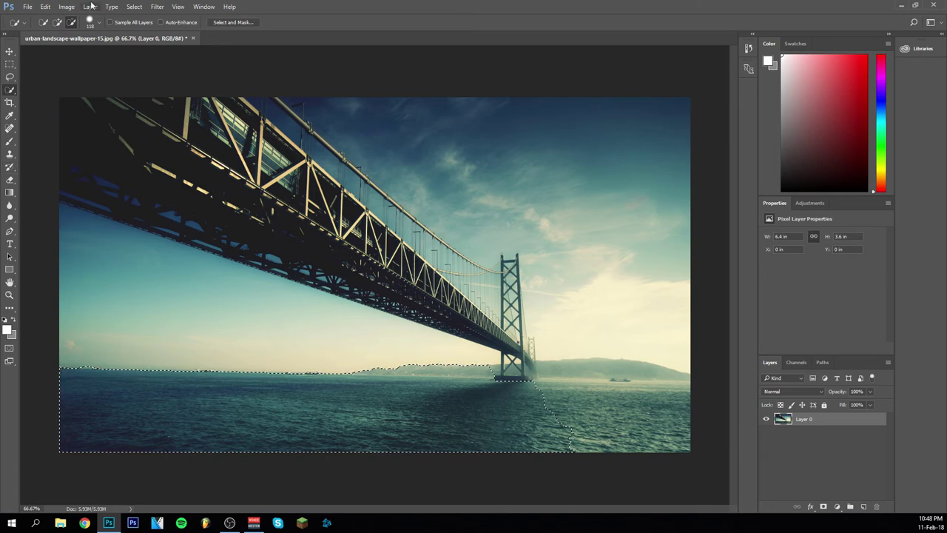
click(78, 342)
mouse_move(77, 313)
mouse_down()
mouse_move(127, 360)
mouse_move(116, 348)
mouse_up()
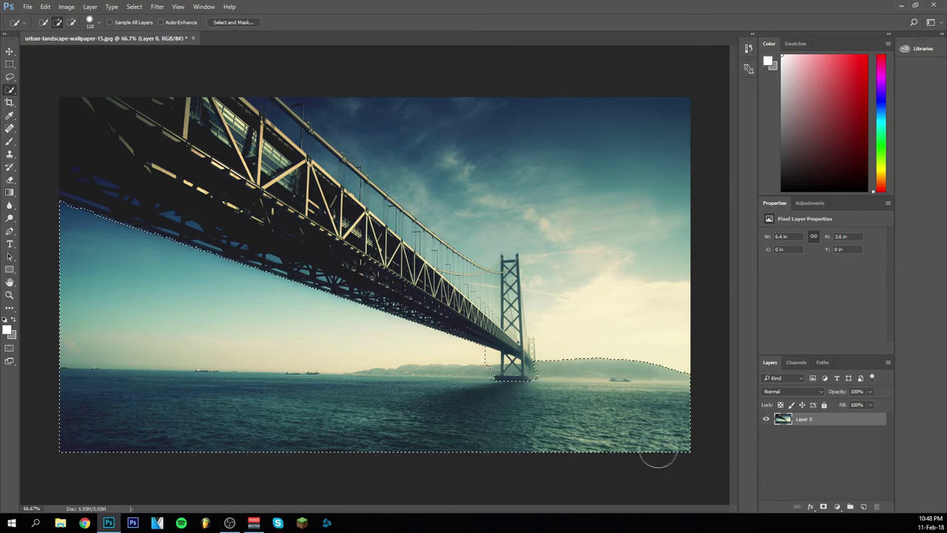
drag(661, 446, 532, 393)
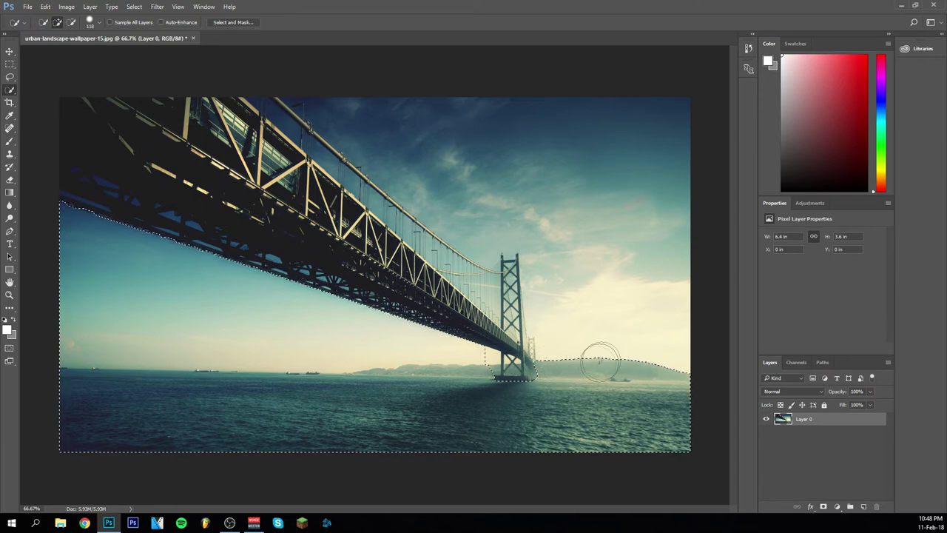
mouse_move(674, 307)
mouse_down()
mouse_move(683, 317)
mouse_move(678, 202)
mouse_up()
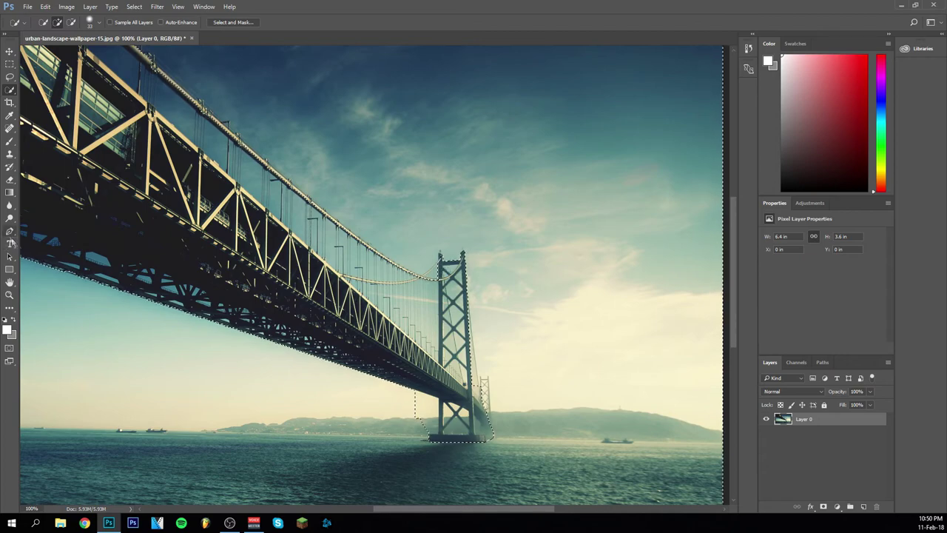
Zoom to 700% on the cable-tower junction and add the area under the cable
click(10, 294)
drag(420, 273, 455, 275)
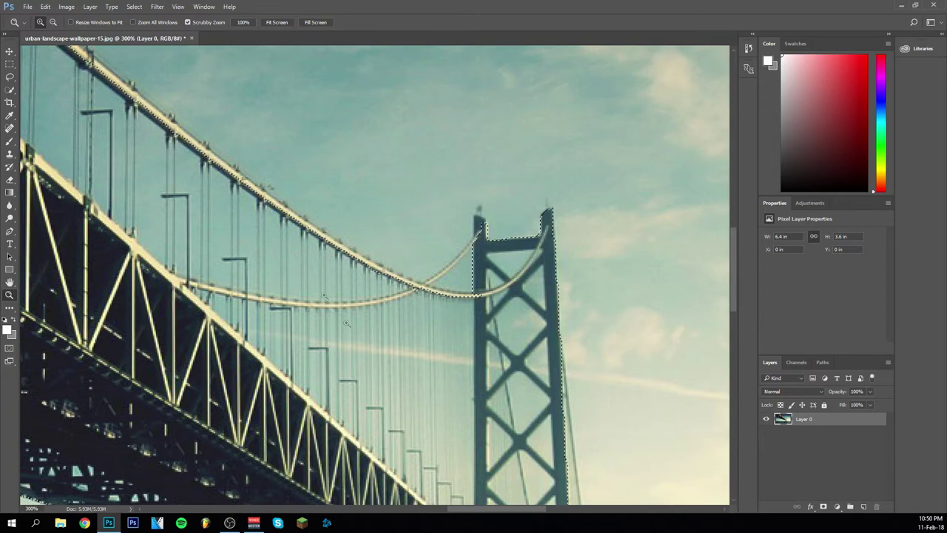
drag(374, 226, 439, 316)
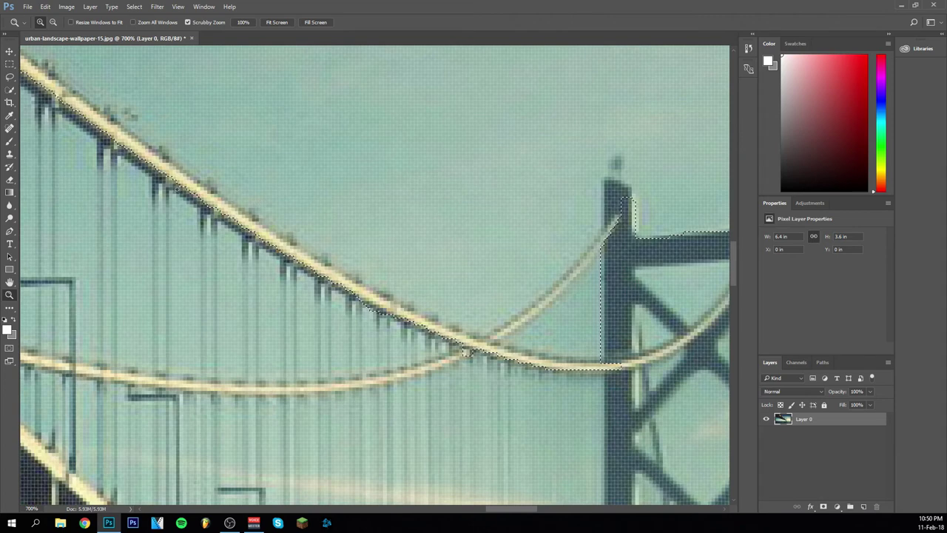
click(9, 77)
click(10, 89)
mouse_move(365, 353)
mouse_down()
mouse_move(338, 340)
mouse_move(332, 356)
mouse_up()
Subtract the cable from the selection, then undo to restore the edge along the upper cable
click(72, 25)
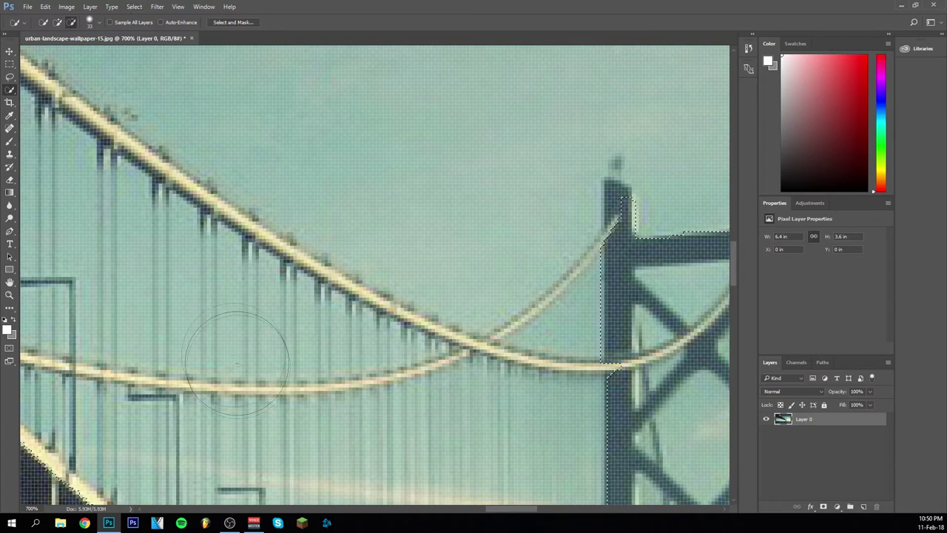
mouse_move(402, 448)
mouse_down()
mouse_move(349, 348)
mouse_move(399, 398)
mouse_move(323, 332)
mouse_move(338, 355)
mouse_move(322, 324)
mouse_move(238, 296)
mouse_move(102, 201)
mouse_move(210, 286)
mouse_move(239, 275)
mouse_up()
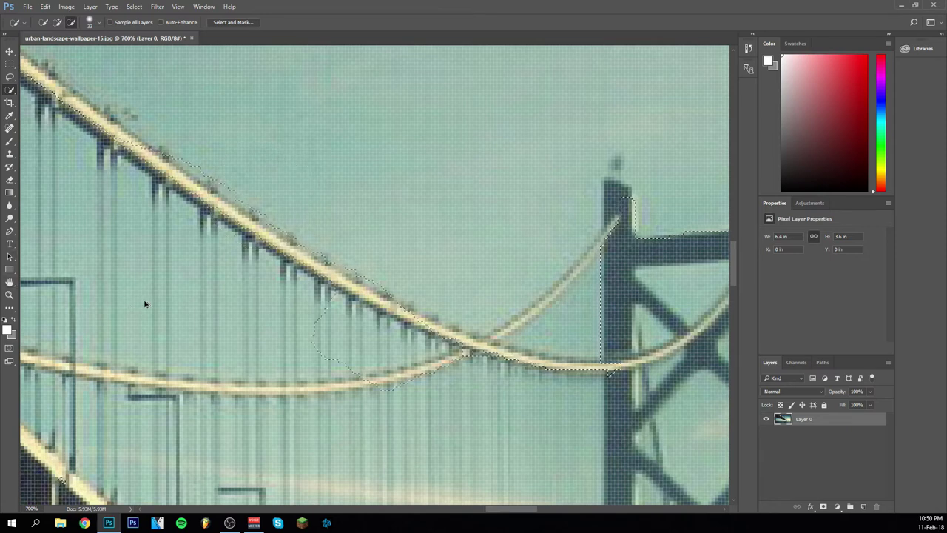
key(ctrl+z)
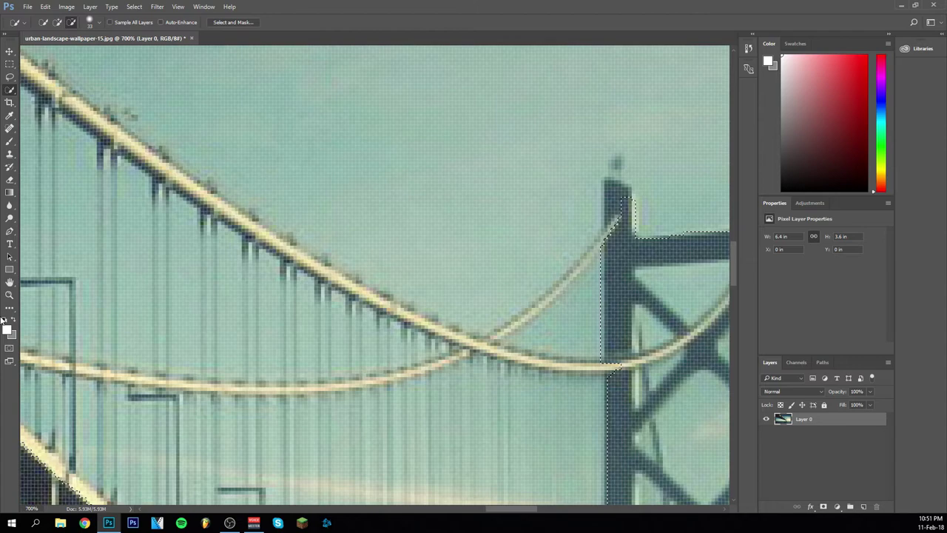
key(ctrl+z)
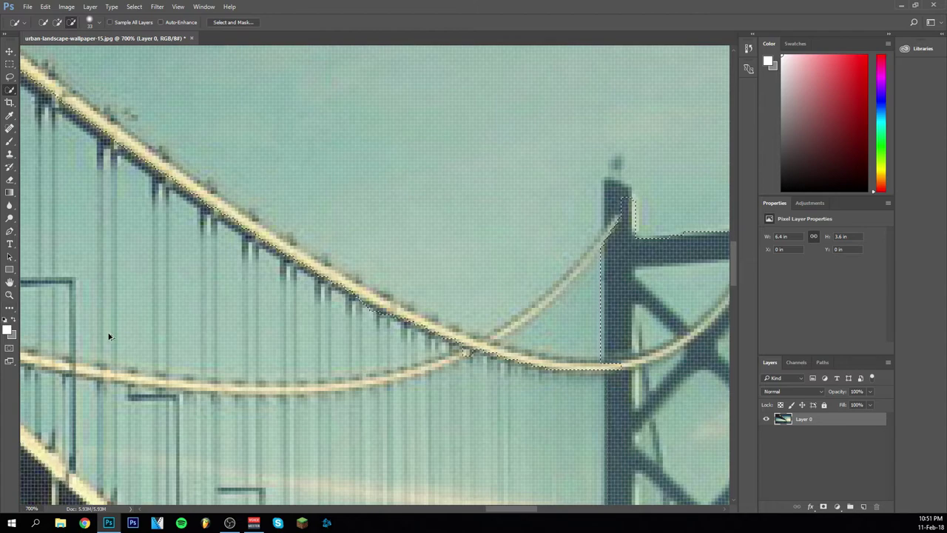
key(z)
right_click(344, 307)
Zoom out step by step from 700% to 100% to view the whole bridge
click(375, 375)
right_click(372, 237)
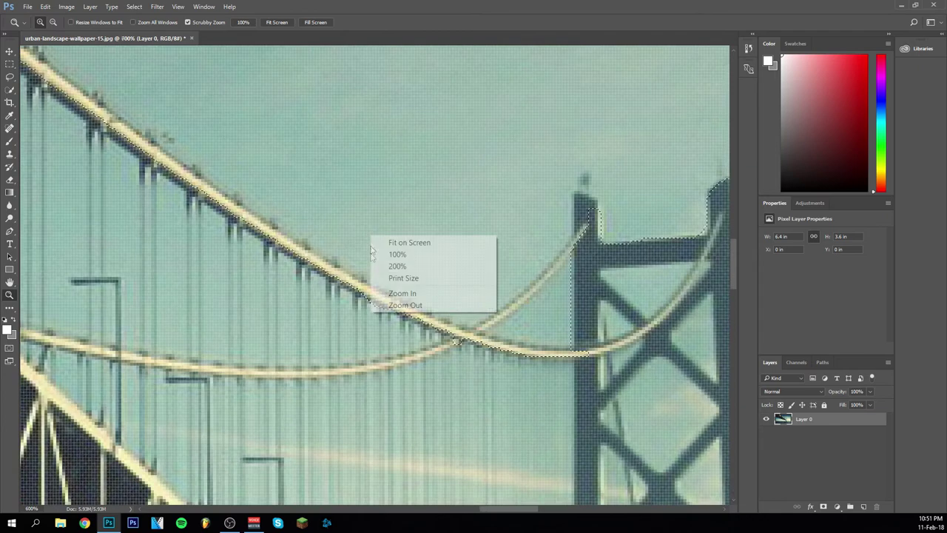
click(390, 308)
right_click(395, 242)
click(425, 313)
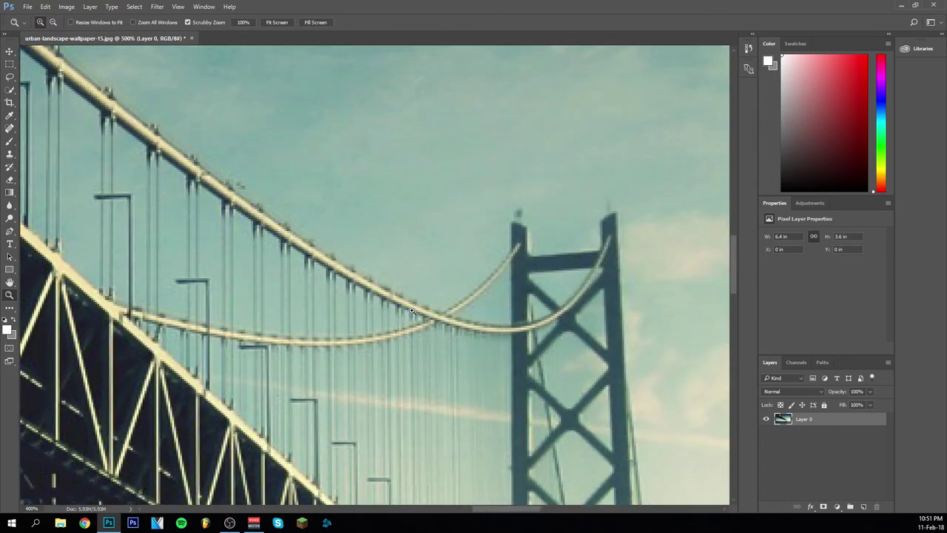
right_click(391, 162)
click(428, 229)
right_click(405, 285)
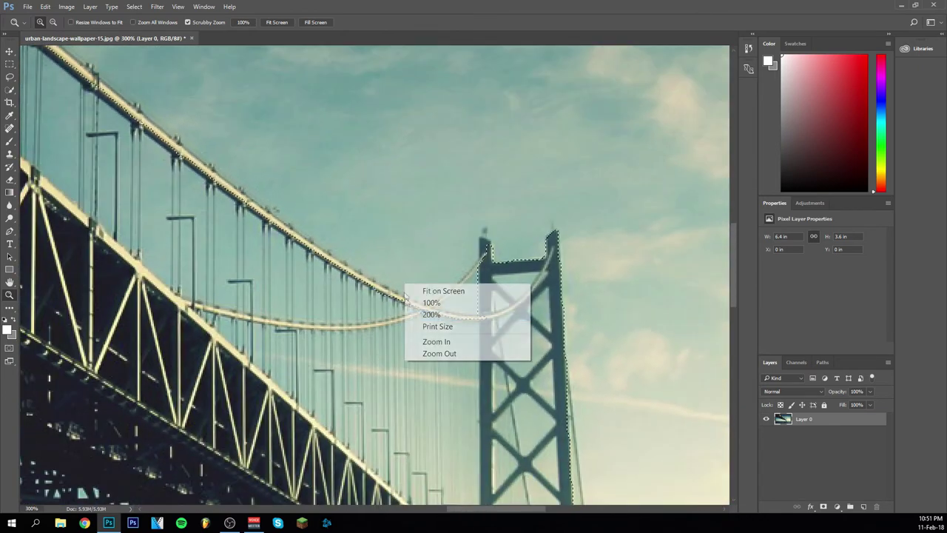
click(439, 352)
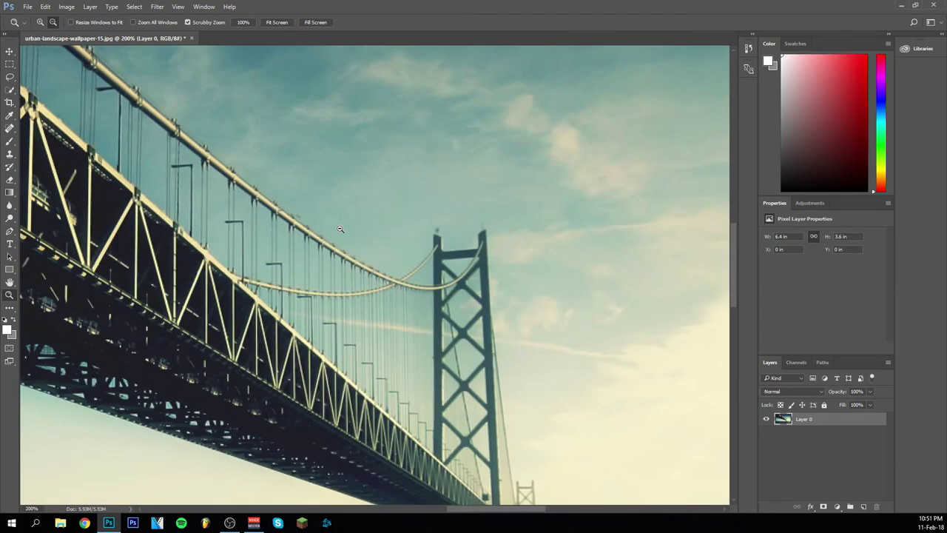
alt+click(340, 229)
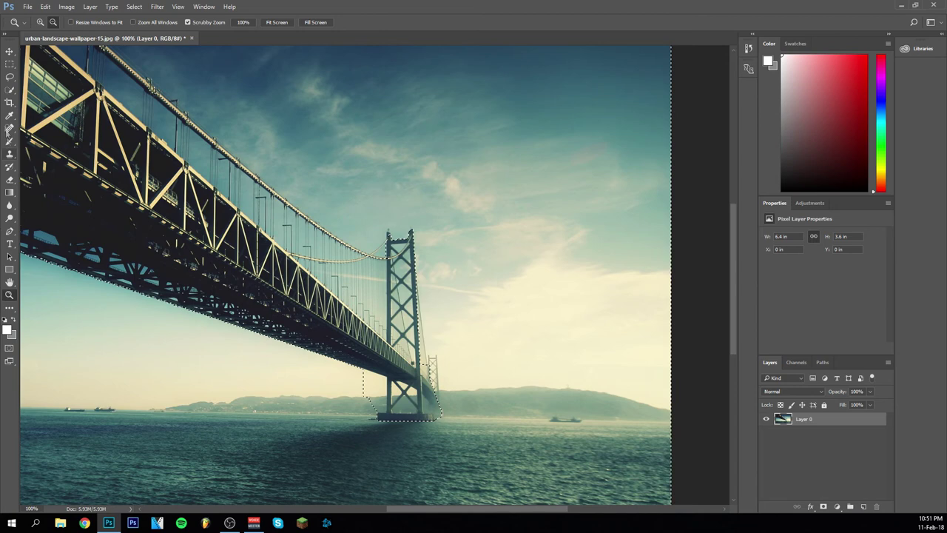
Zoom out to 66.7%, then zoom in to 200% on the far bridge tower
click(10, 91)
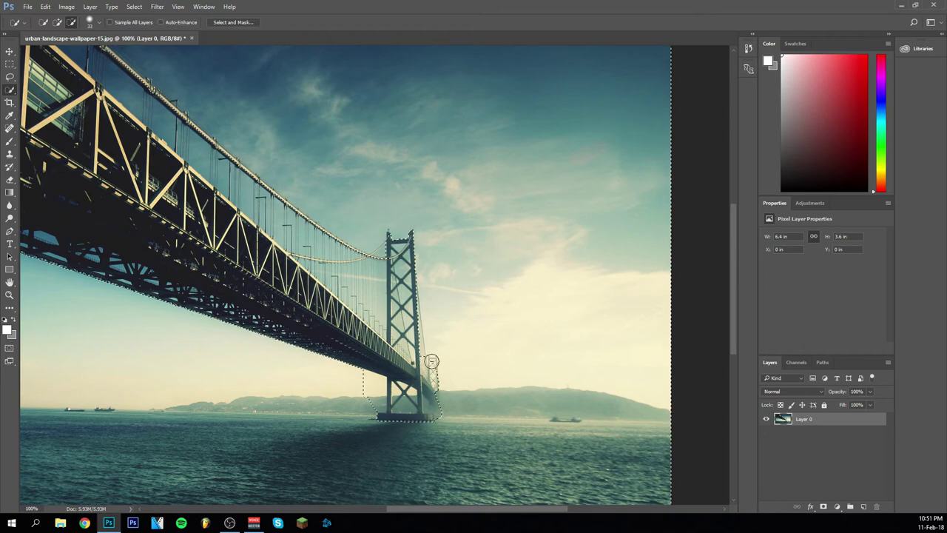
click(10, 294)
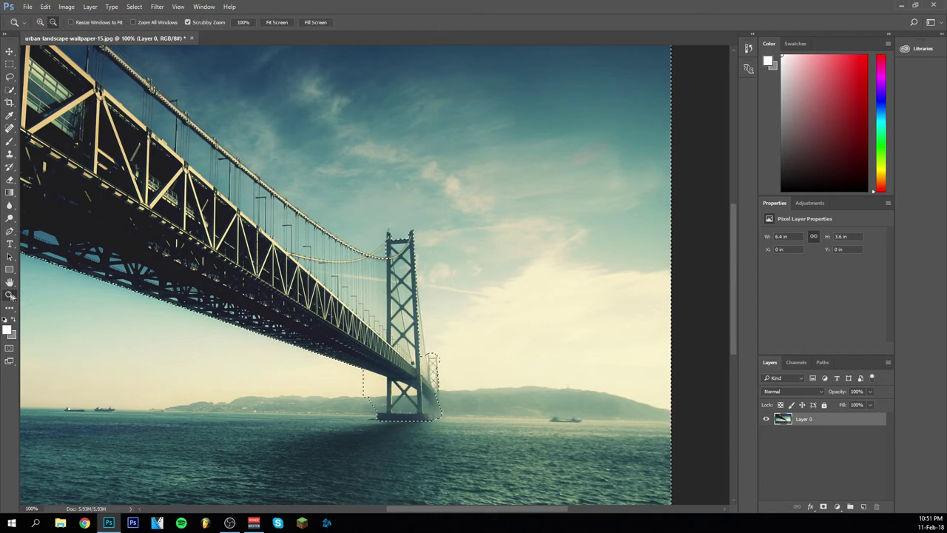
key(ctrl+minus)
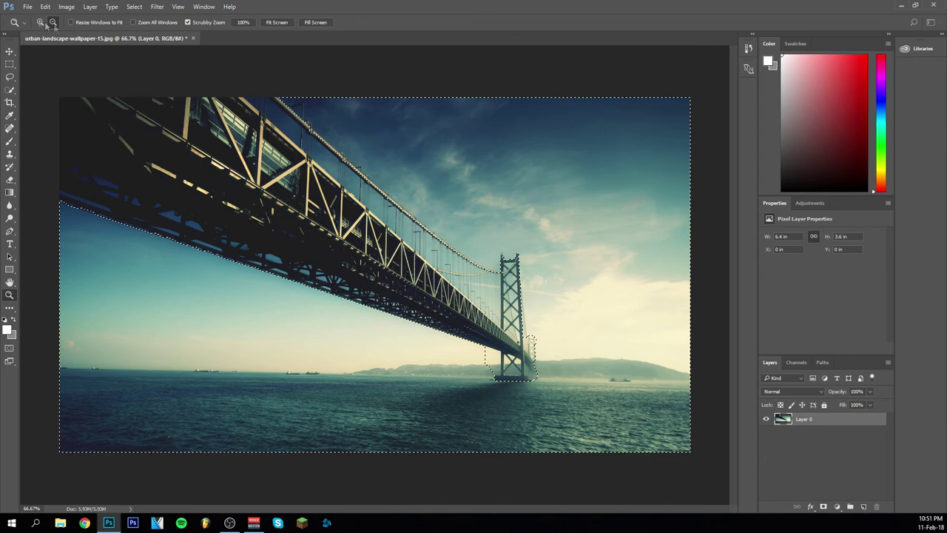
drag(543, 349, 543, 350)
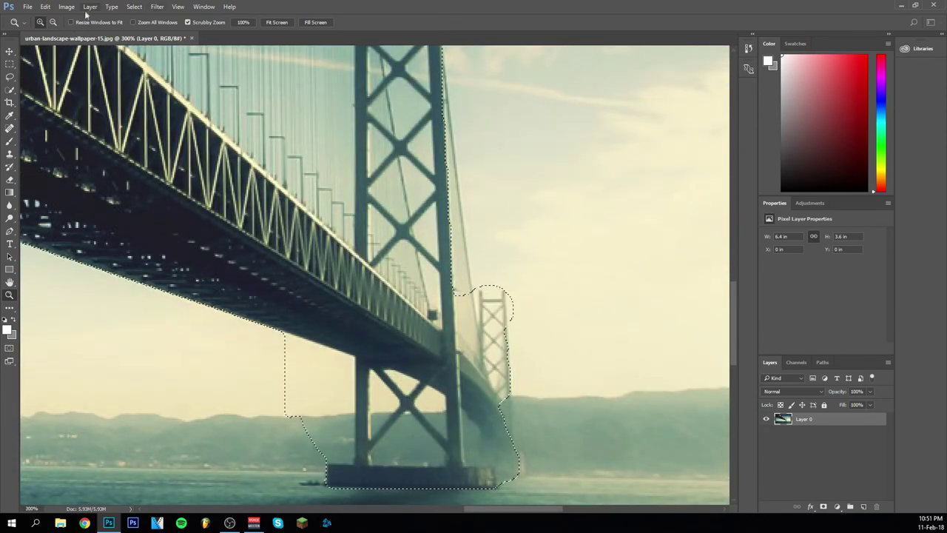
click(10, 89)
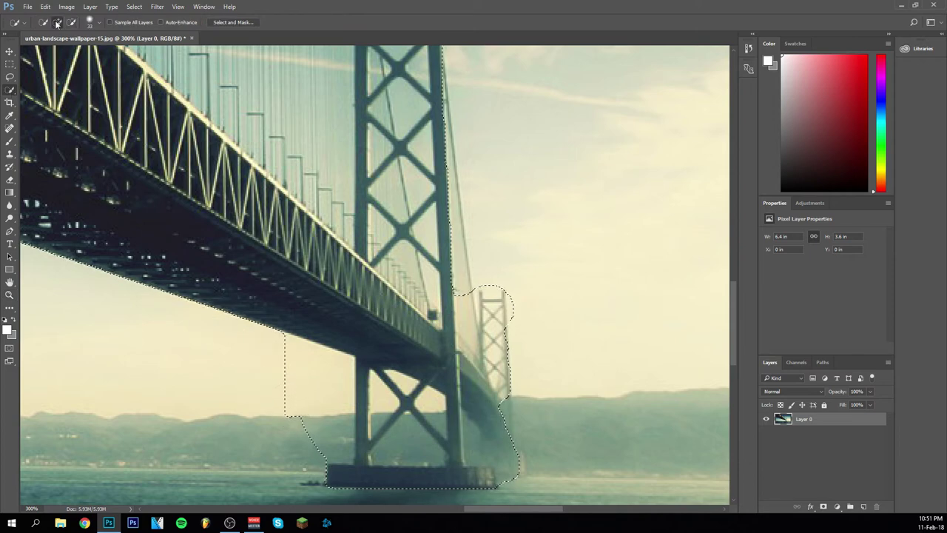
Refine the selection around the far tower and adjacent deck with add and subtract brushes
drag(280, 400, 309, 419)
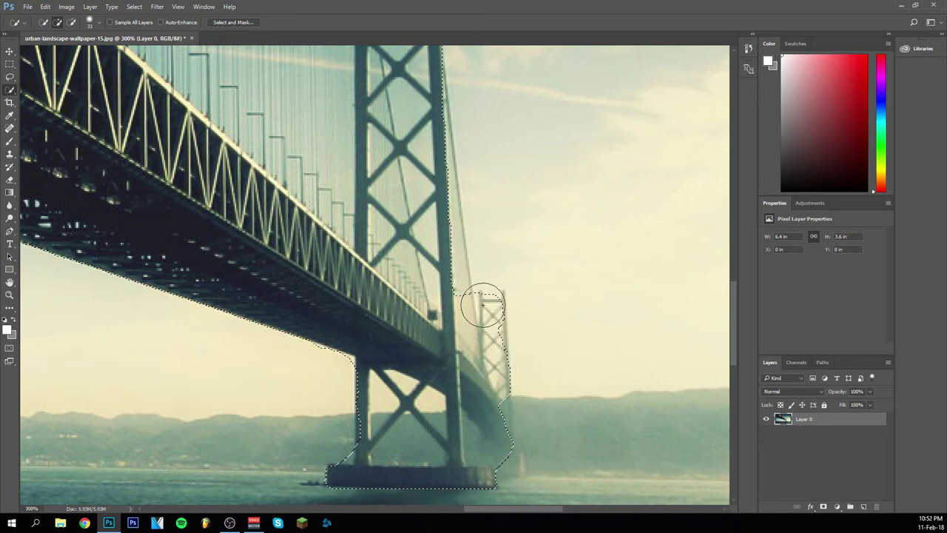
drag(429, 294, 428, 285)
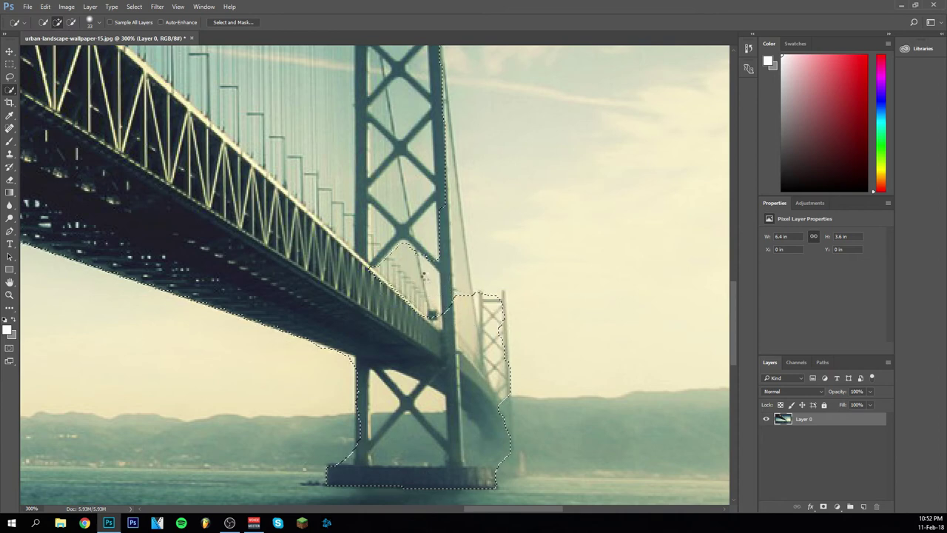
click(423, 273)
click(71, 22)
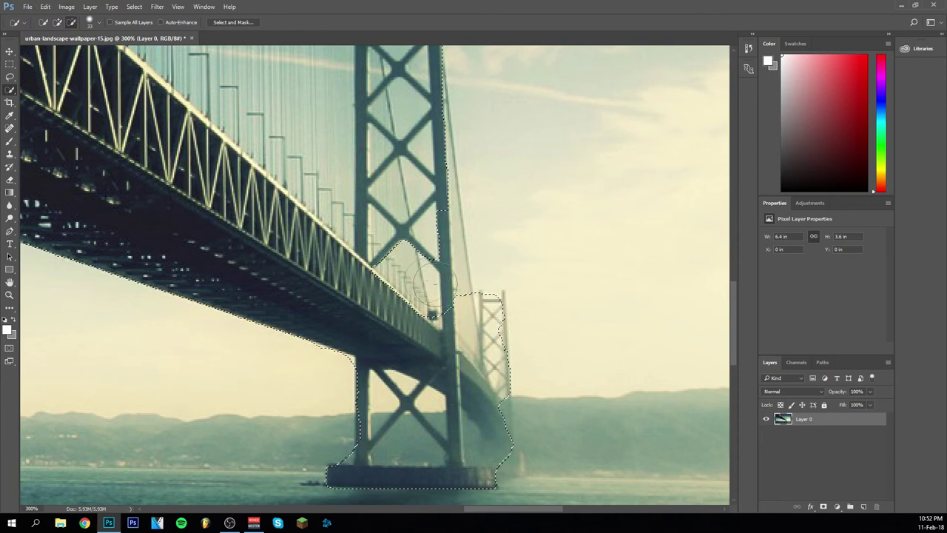
mouse_move(394, 292)
mouse_down()
mouse_move(384, 260)
mouse_move(419, 293)
mouse_up()
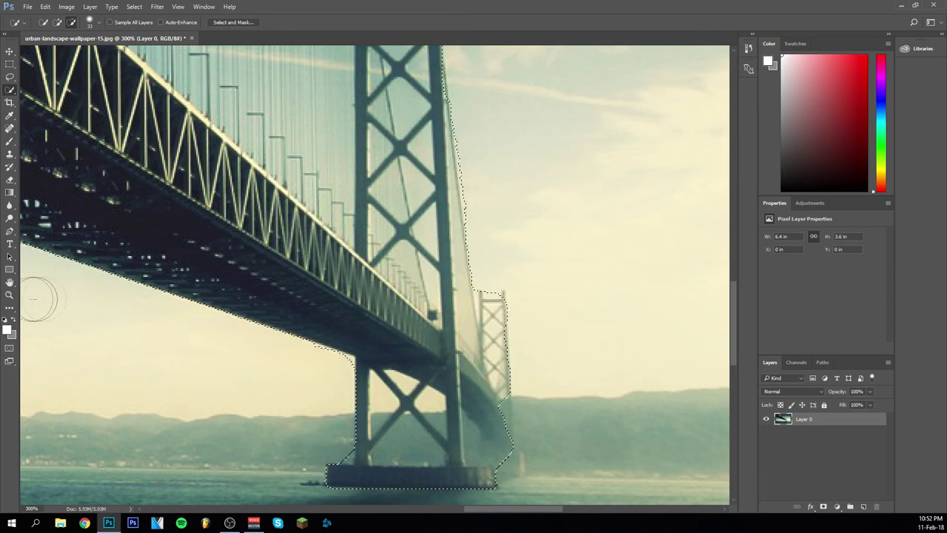
click(10, 295)
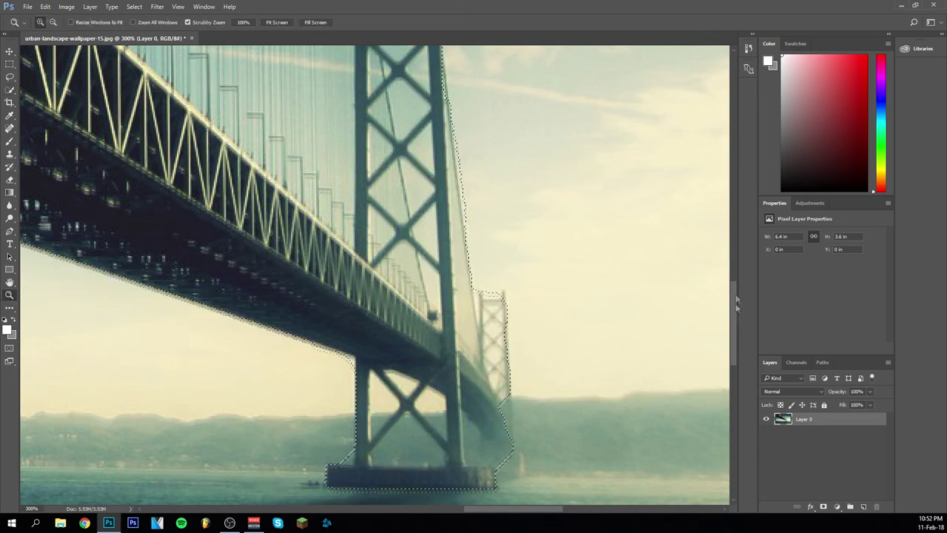
Zoom out to fit the whole image and delete the selected sky and sea
drag(733, 320, 731, 248)
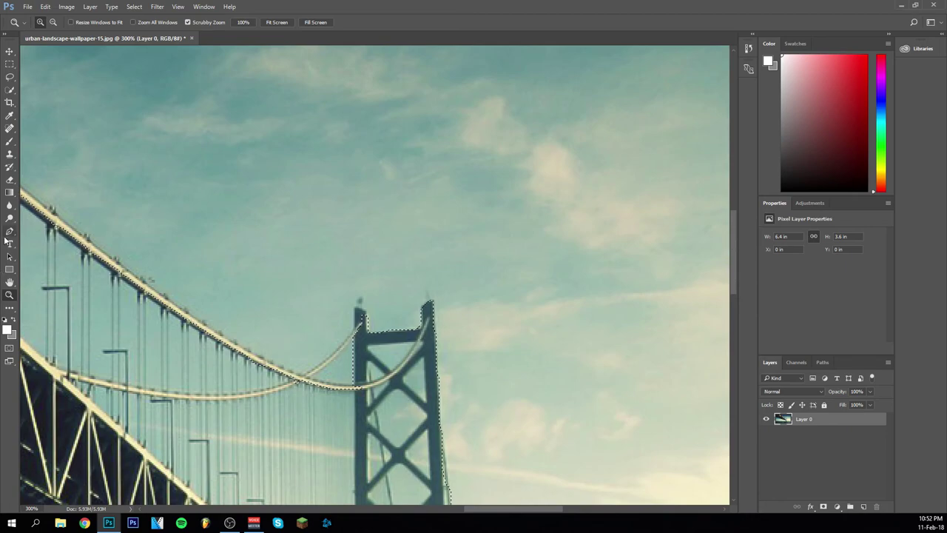
right_click(301, 182)
click(337, 251)
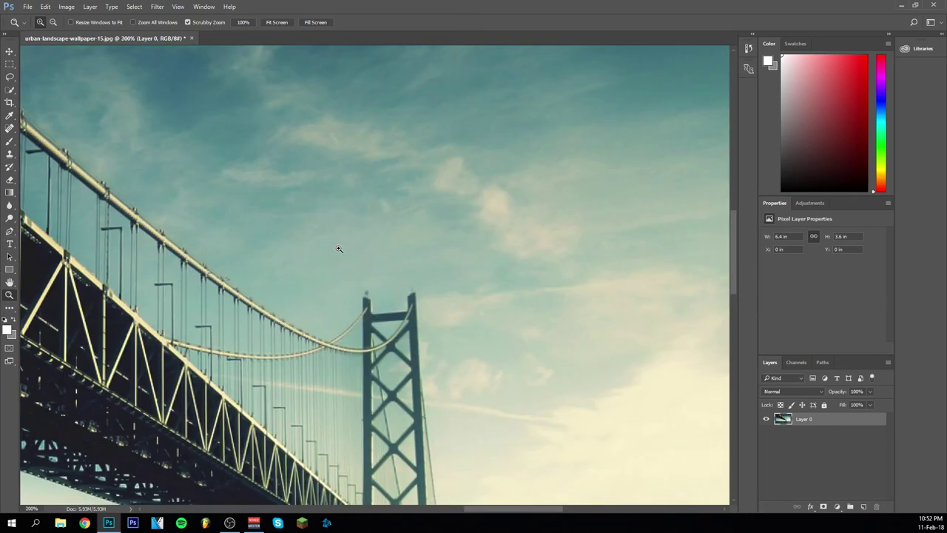
right_click(339, 250)
click(379, 320)
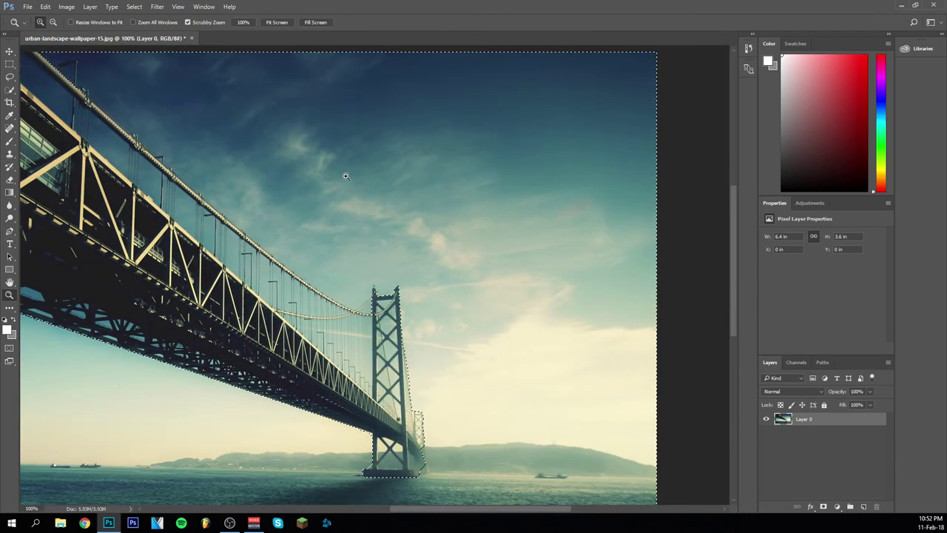
right_click(345, 178)
click(380, 247)
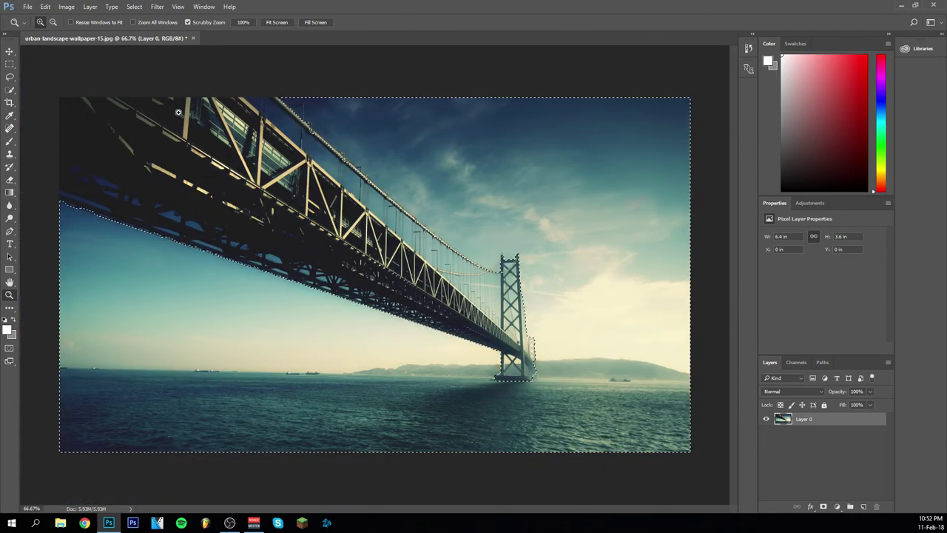
key(Delete)
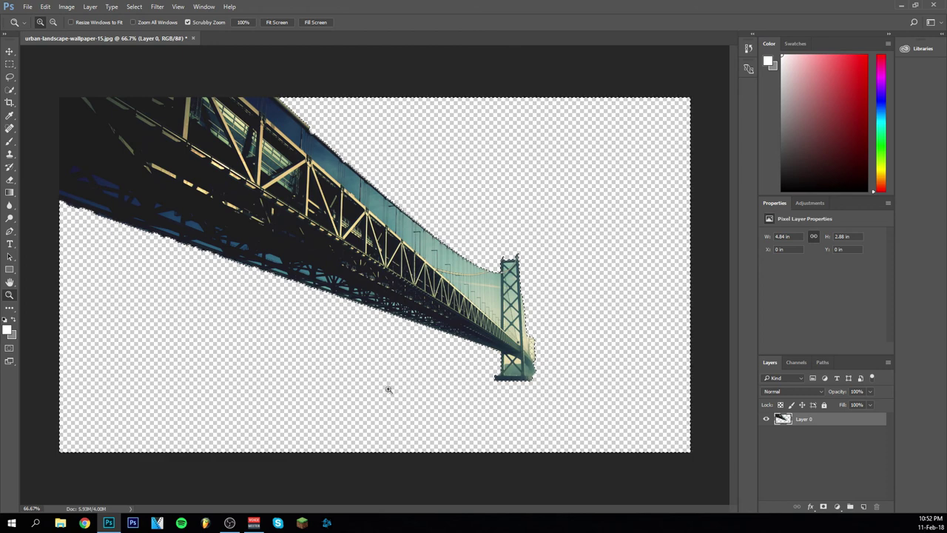
Open the Camera Raw Filter on the full bridge photo with Shift+Ctrl+A
right_click(257, 219)
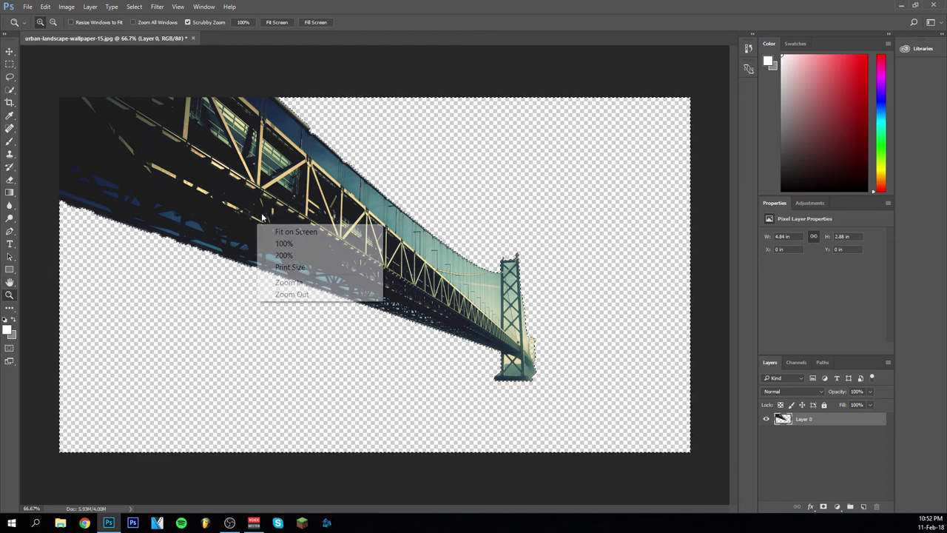
click(289, 297)
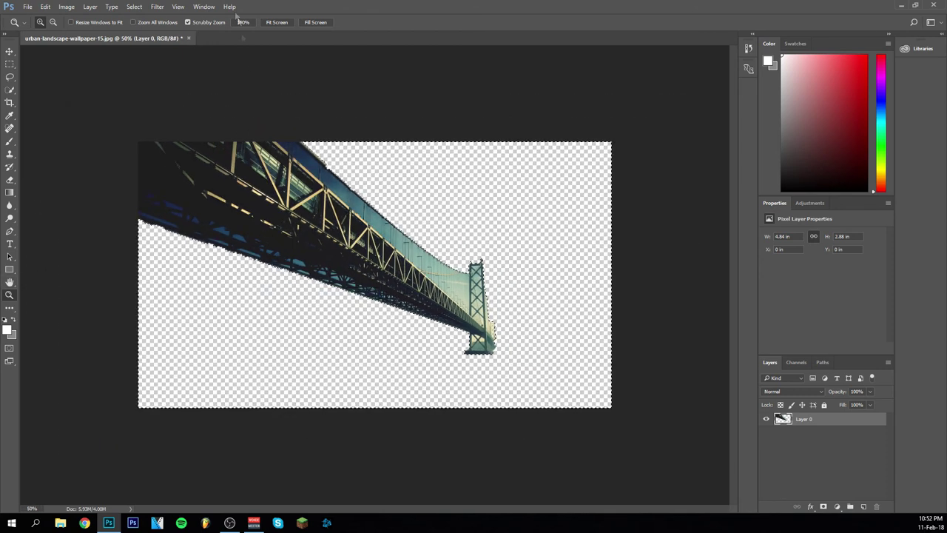
key(ctrl+shift+a)
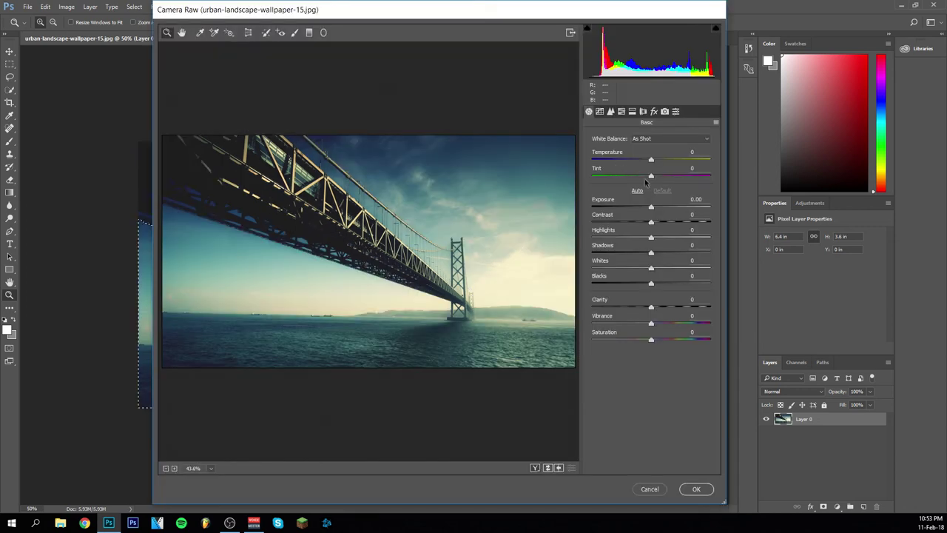
Darken the photo in Camera Raw with Exposure -1.95, Contrast +33, lower Shadows and Highlights, and apply
drag(650, 207, 627, 207)
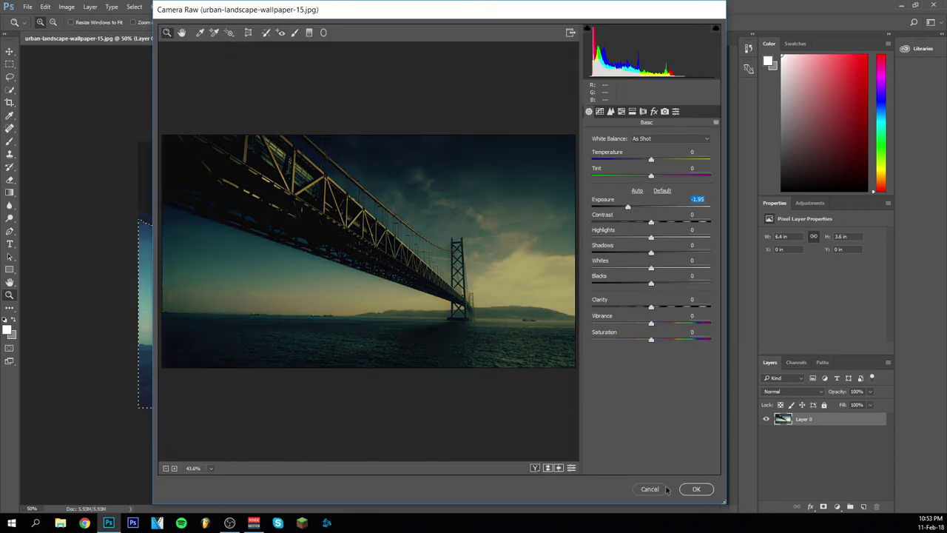
drag(651, 222, 670, 227)
drag(650, 256, 643, 307)
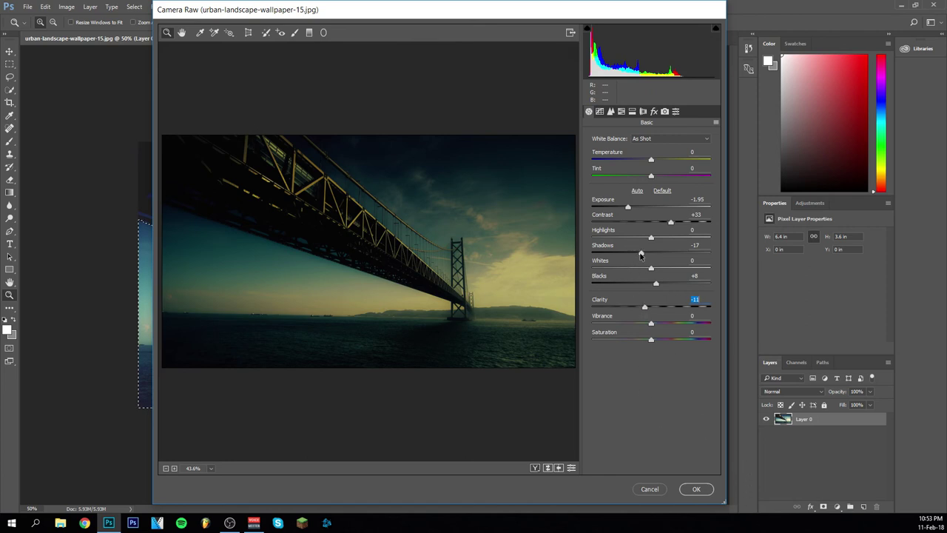
click(640, 256)
drag(651, 237, 637, 238)
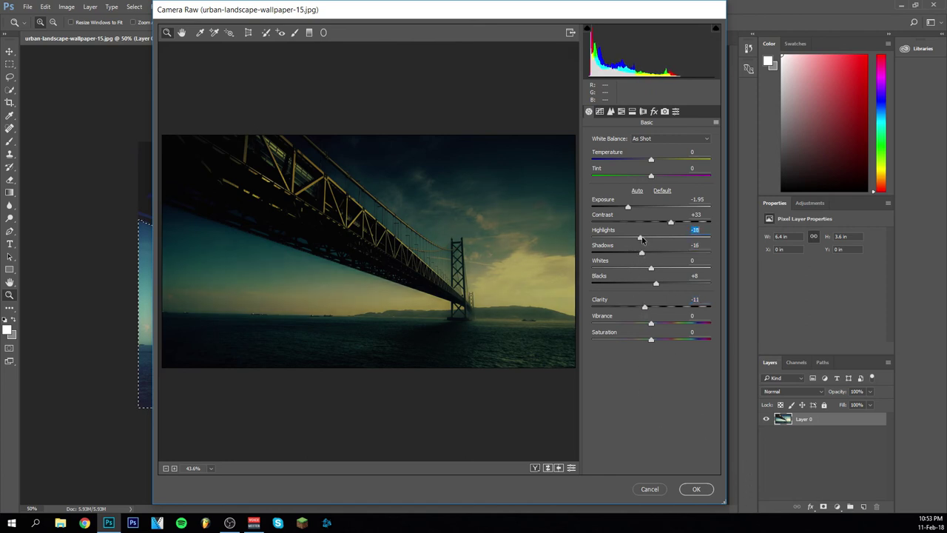
click(695, 489)
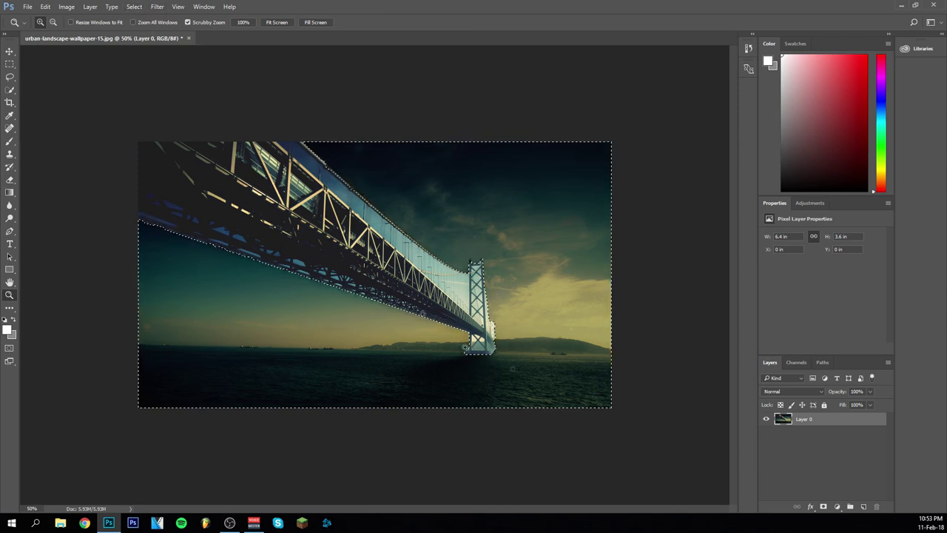
Open the Gaussian Blur filter and cancel it without applying any blur
click(157, 7)
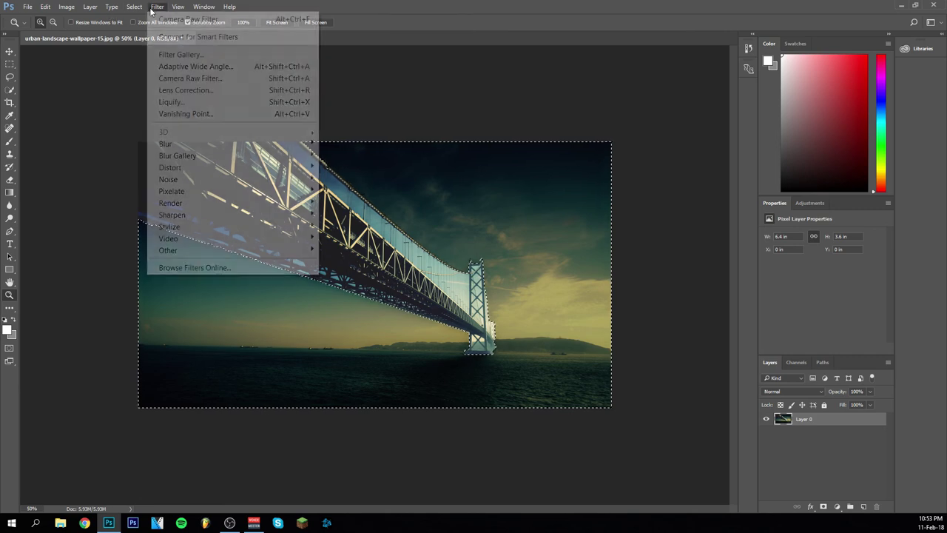
mouse_move(192, 156)
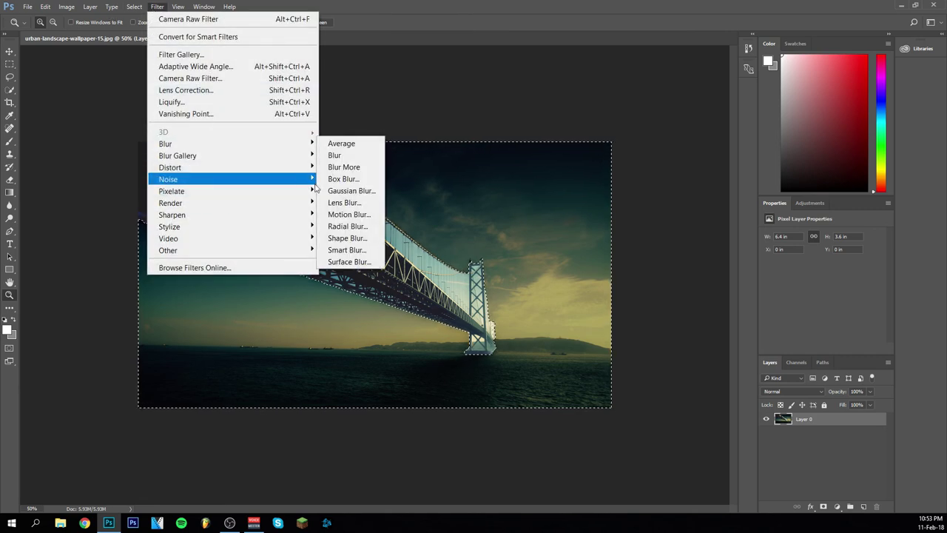
click(346, 191)
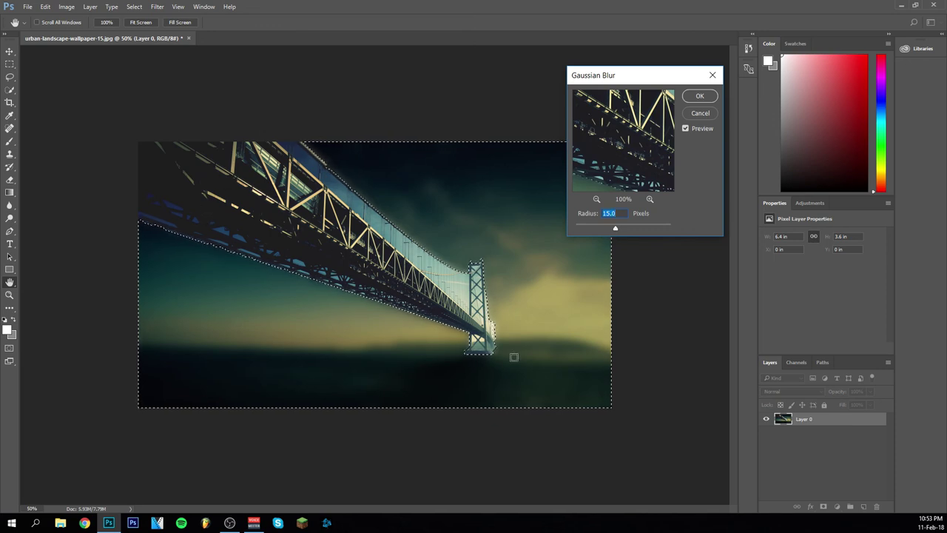
click(699, 113)
key(z)
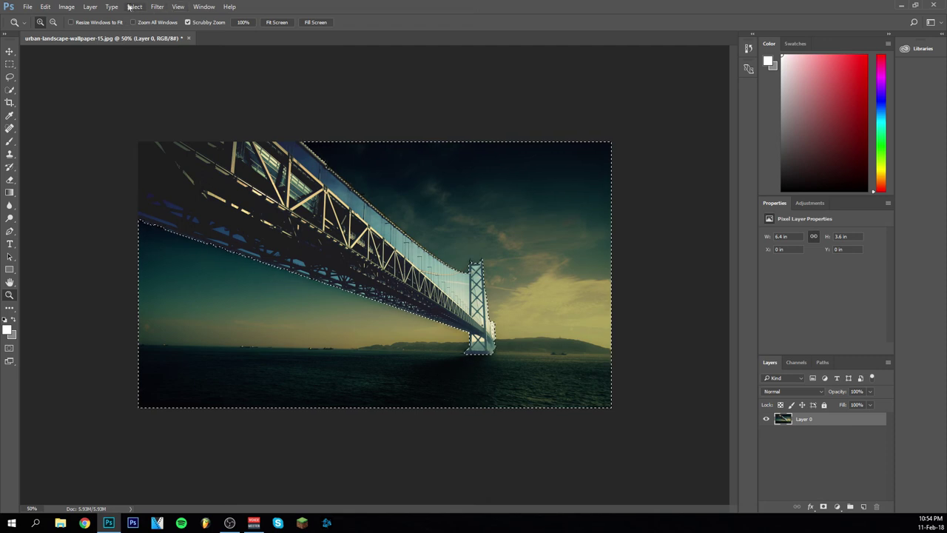
Deselect, undo the Camera Raw darkening, pick the Move tool, and clear the bridge selection
click(134, 7)
click(163, 32)
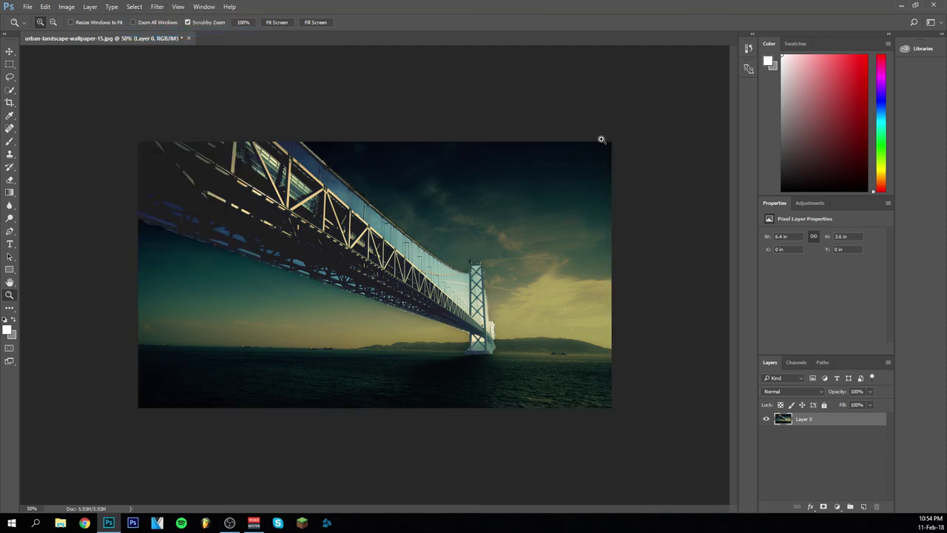
key(ctrl+z)
click(9, 51)
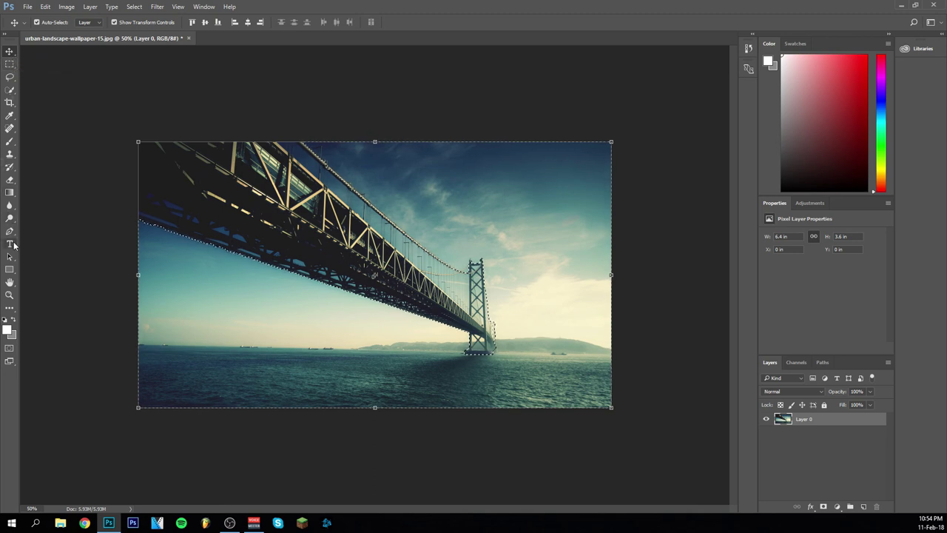
click(134, 6)
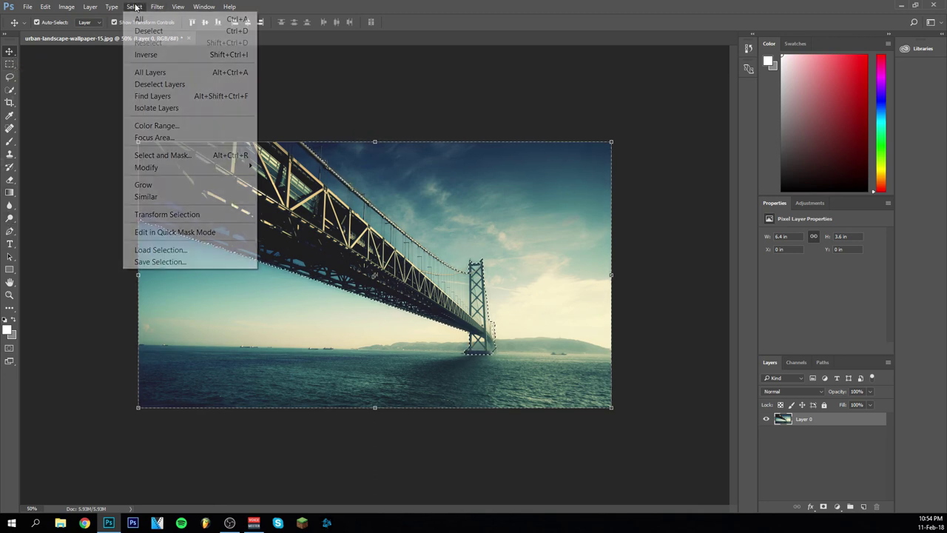
click(159, 32)
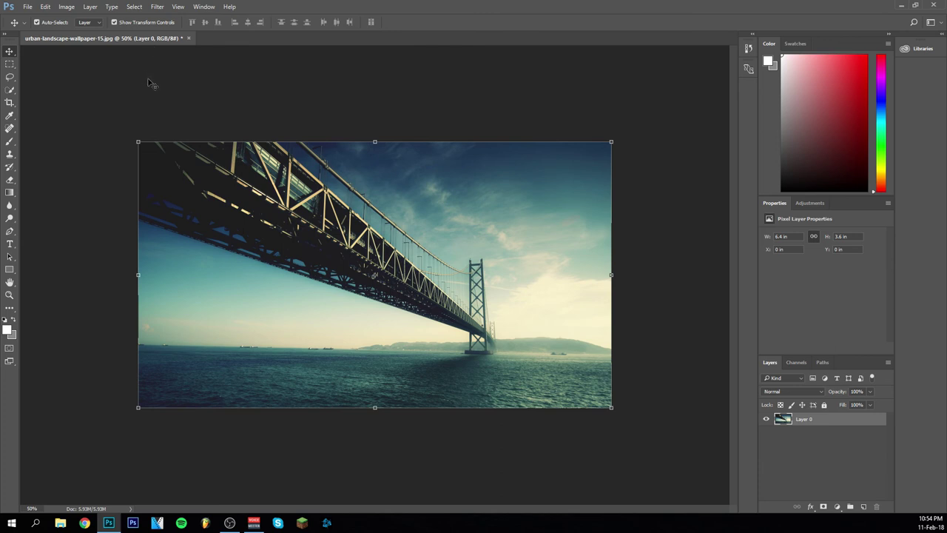
With the Magic Wand, select the water, sky strips, horizon line and left sky patch
right_click(9, 89)
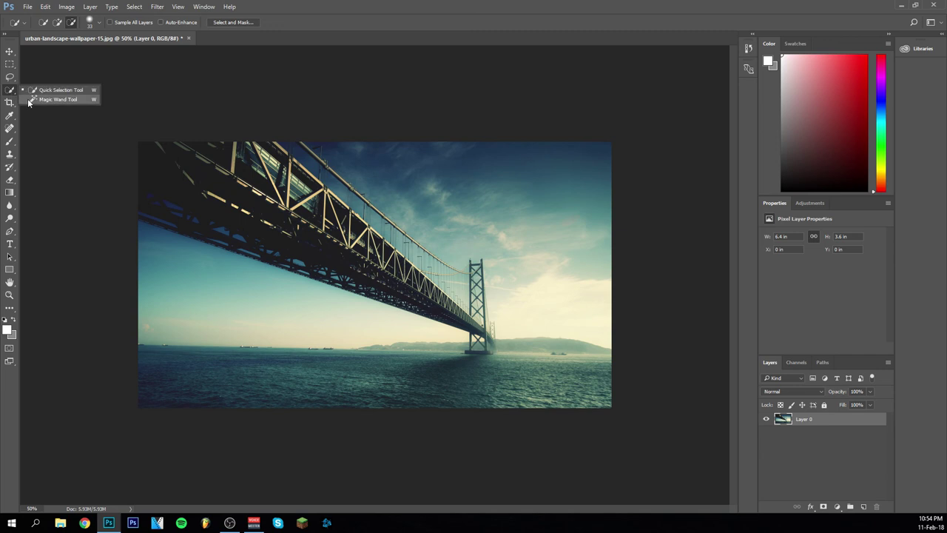
click(30, 101)
click(248, 362)
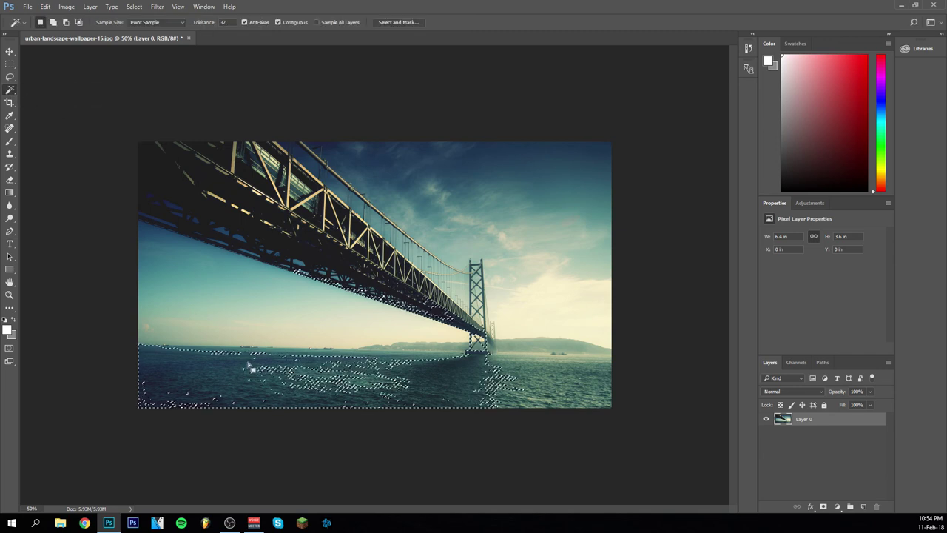
click(486, 205)
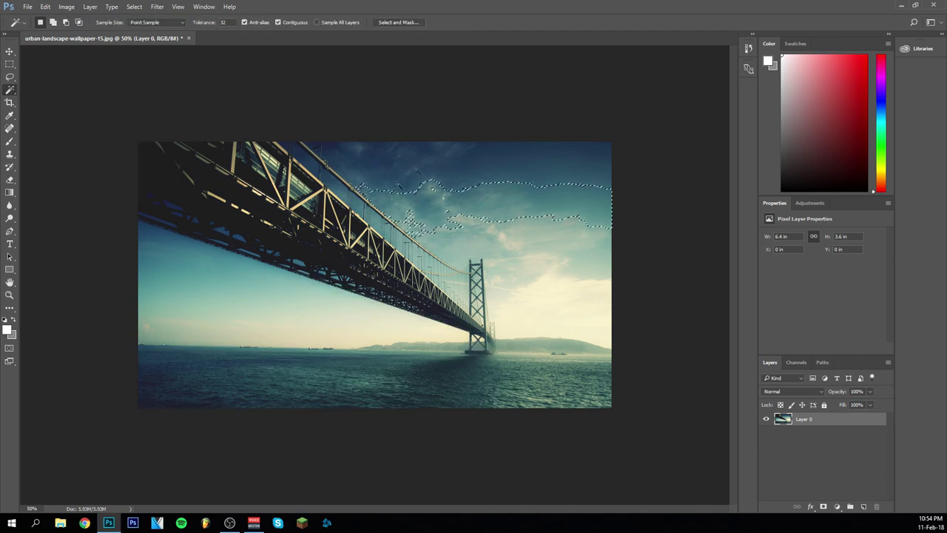
click(211, 296)
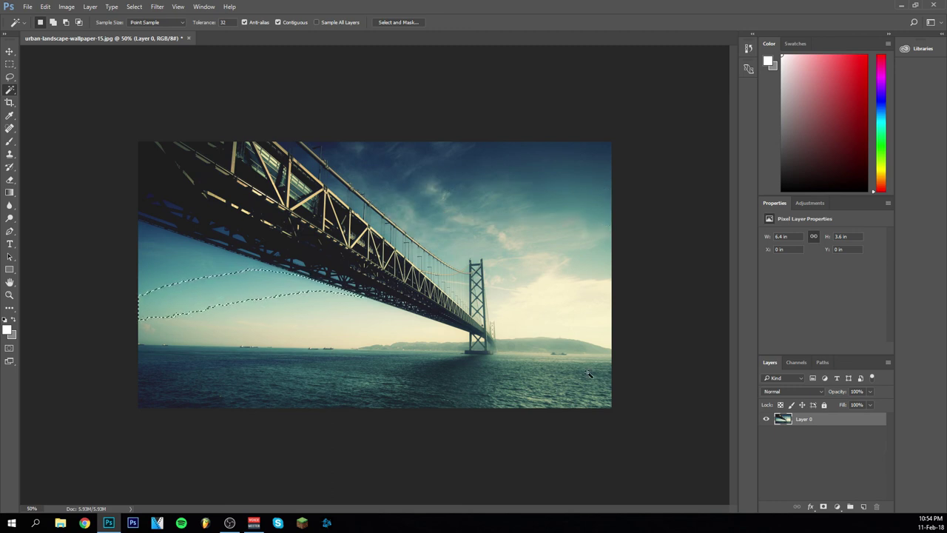
click(425, 350)
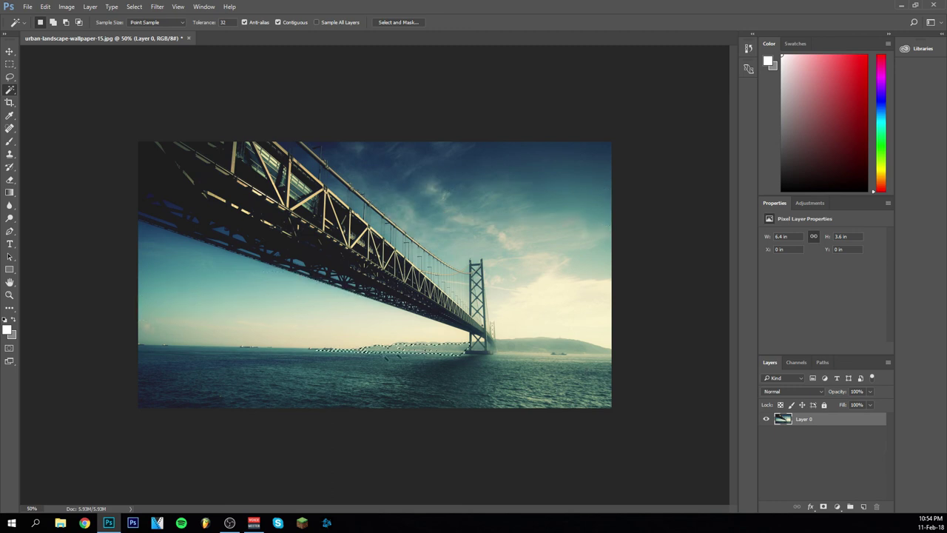
click(165, 264)
Delete the selected sky patch as a trial, undo it, and return to Quick Selection
key(Delete)
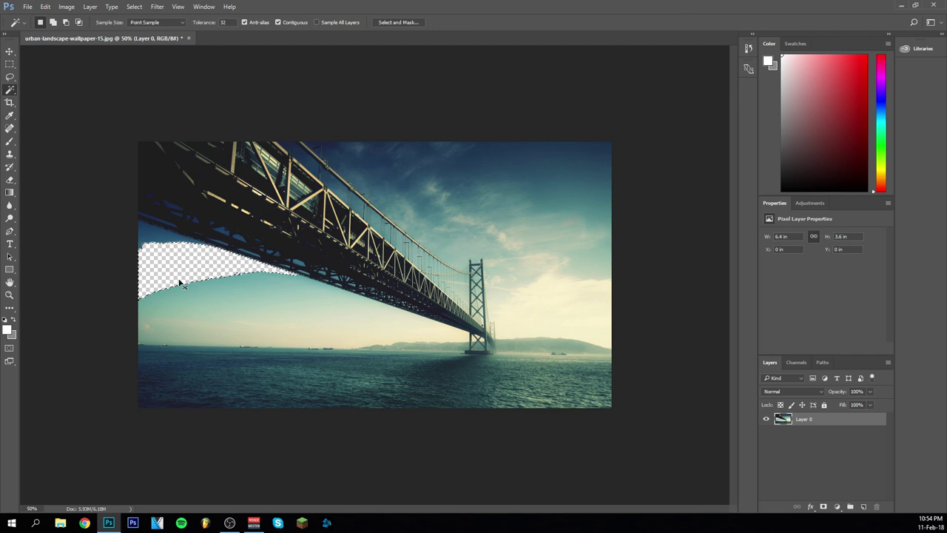
key(ctrl+z)
right_click(9, 90)
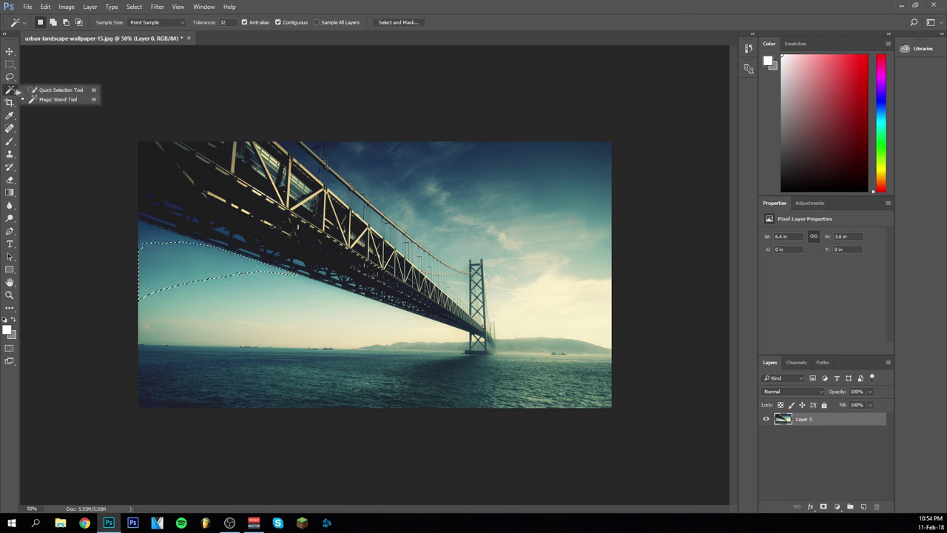
click(29, 90)
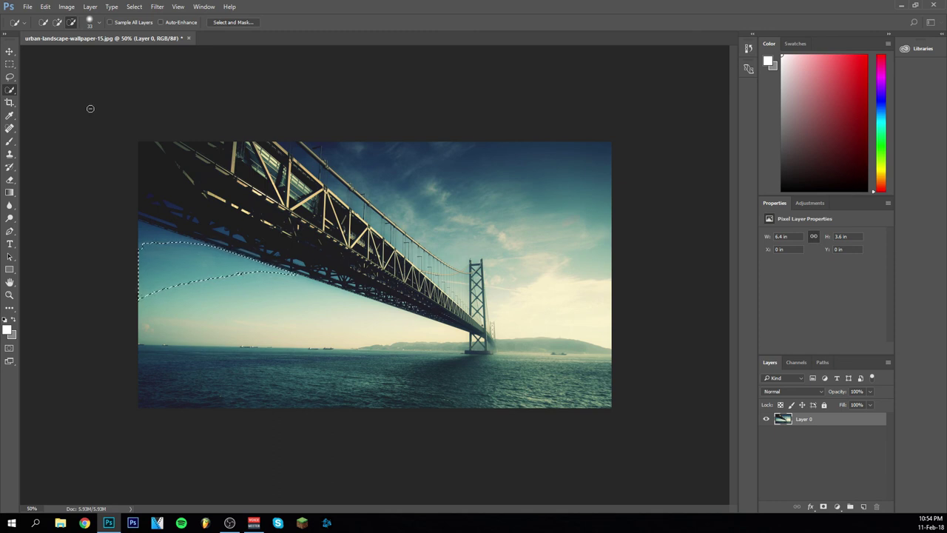
Turn on Add to Selection mode for the Quick Selection Tool
click(58, 23)
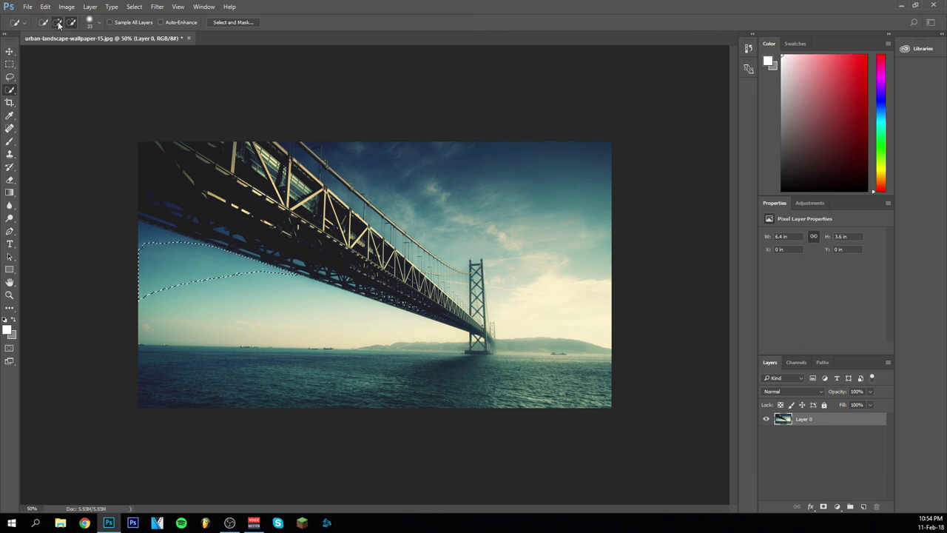